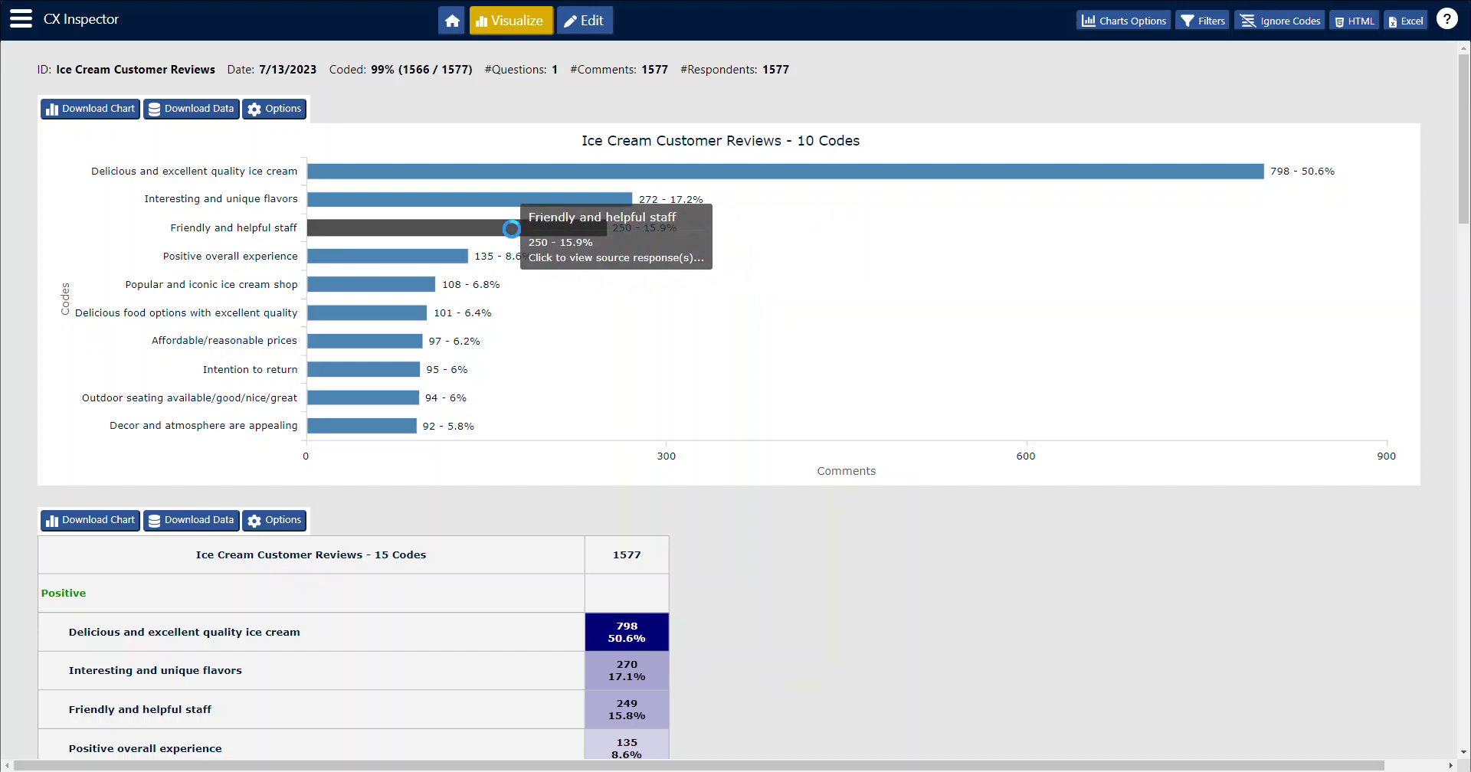
# - Read the source comments behind the Friendly and helpful staff code
pyautogui.click(512, 228)
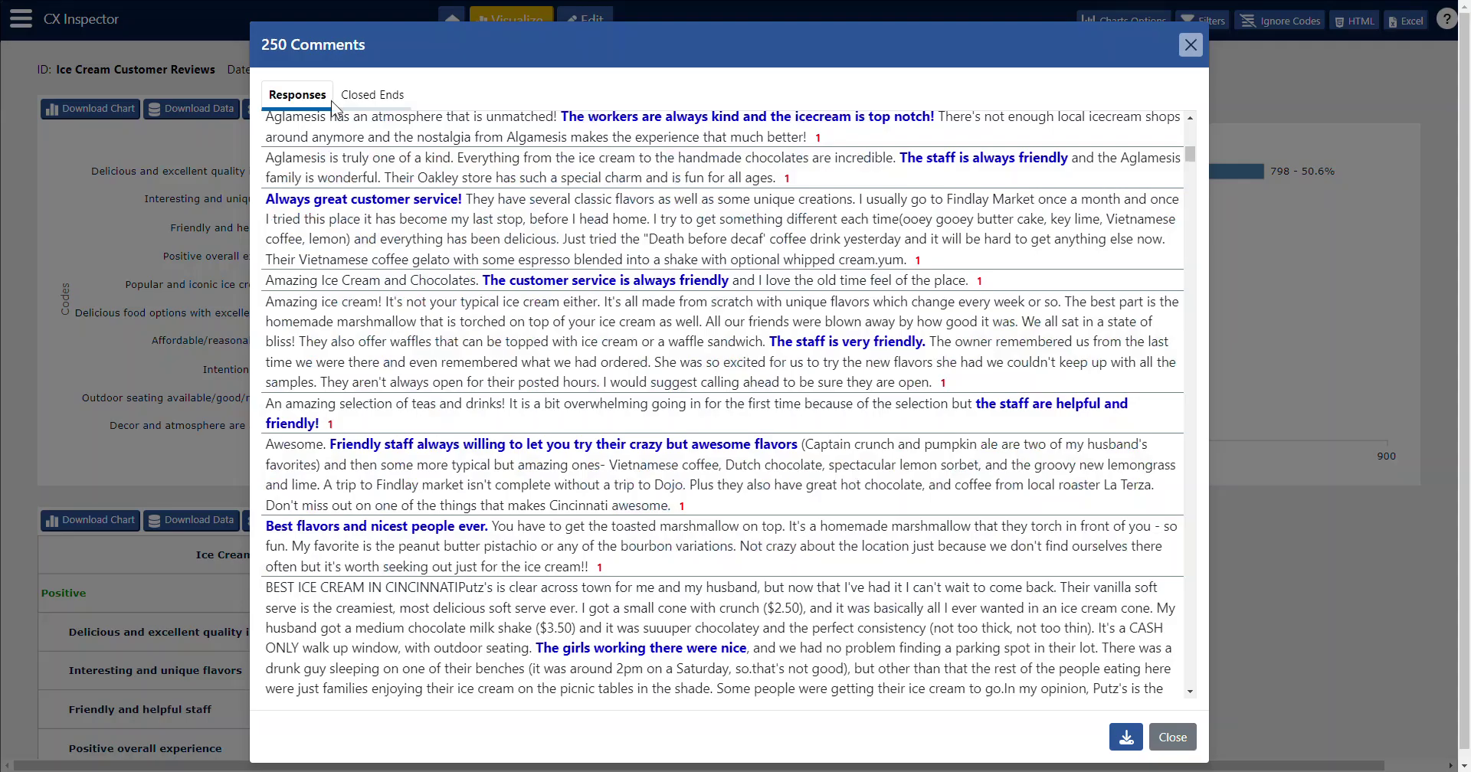
pyautogui.scroll(-5, 421, 426)
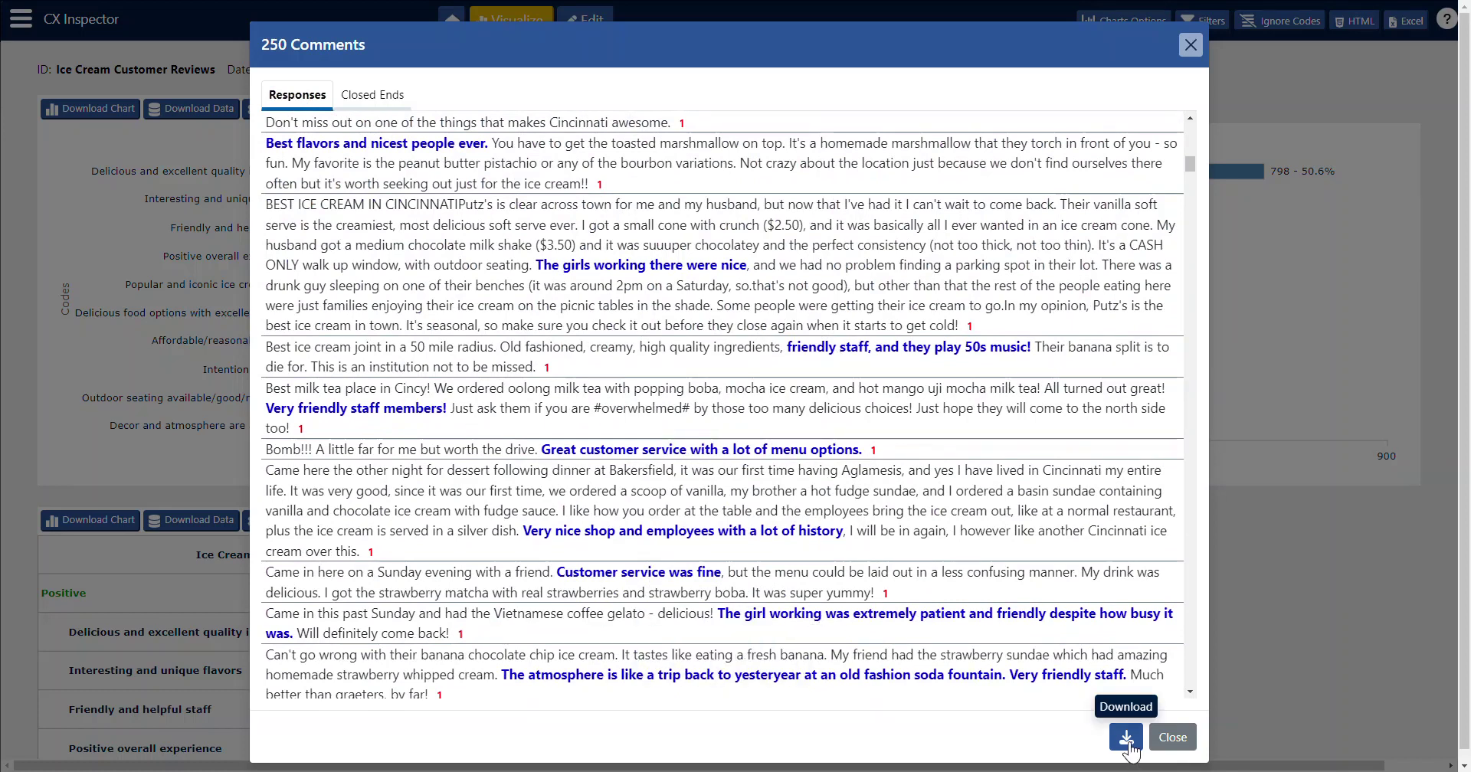
pyautogui.click(1191, 47)
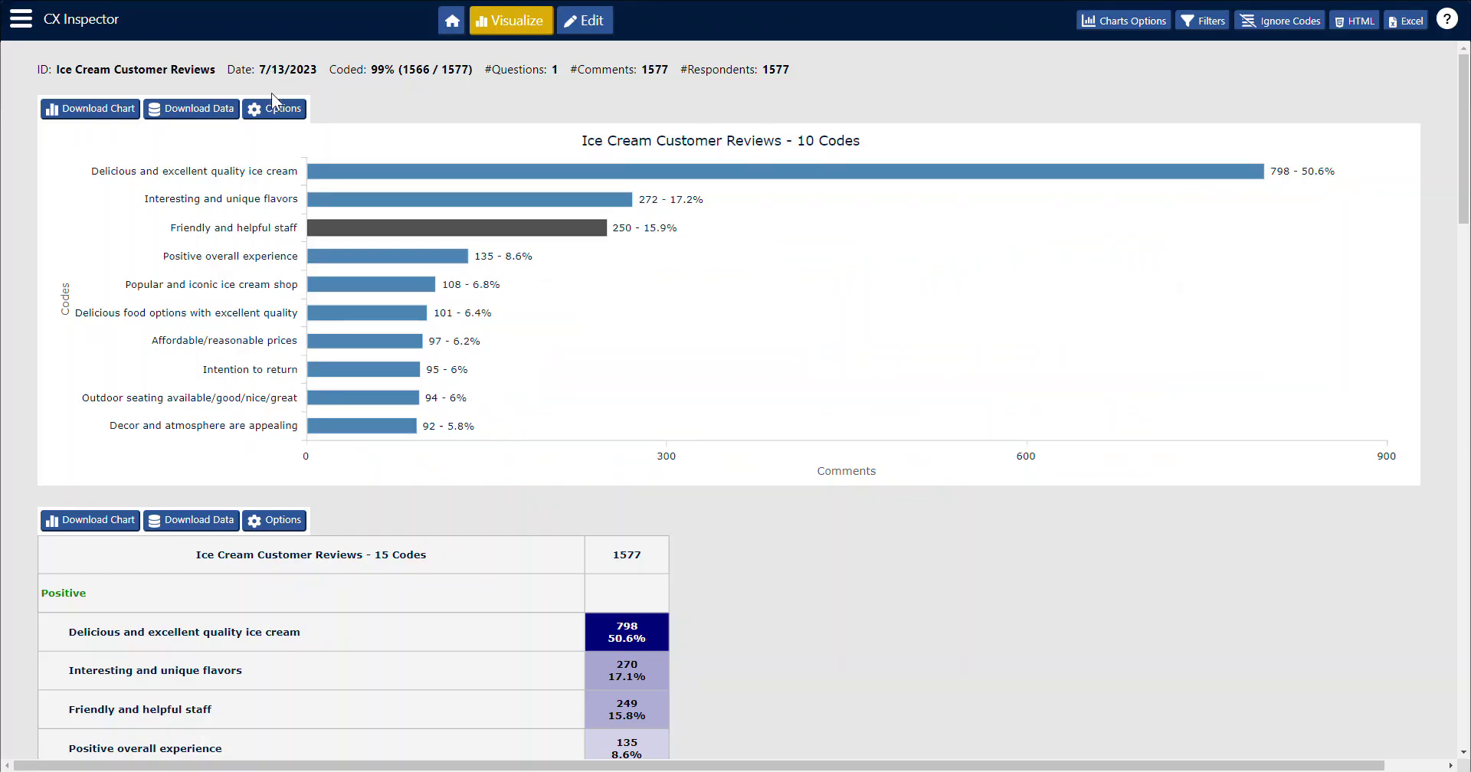
# - Examine the closed-ends breakdown by Year, Name and Rating for the Friendly and helpful staff code, including its summary across questions
pyautogui.click(430, 231)
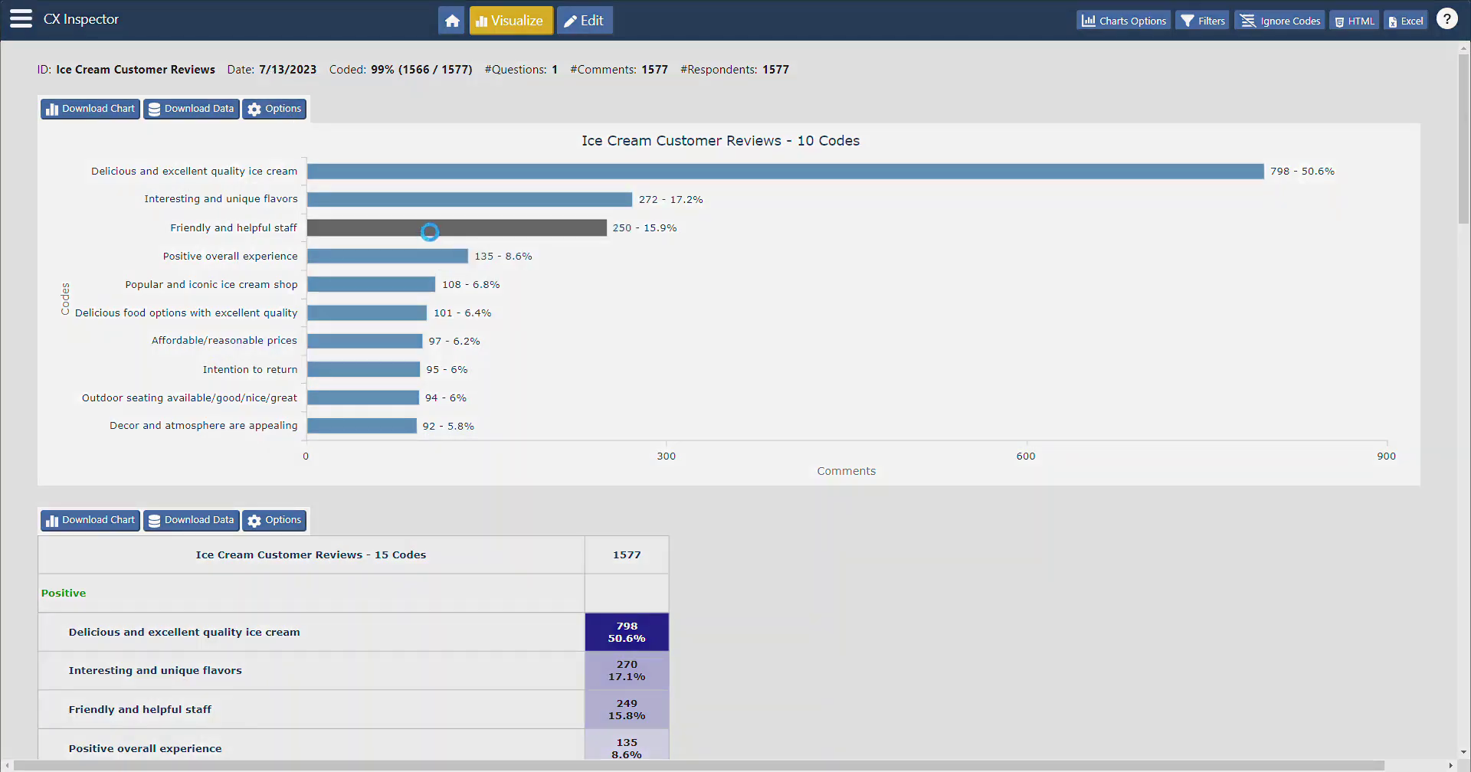
pyautogui.click(391, 96)
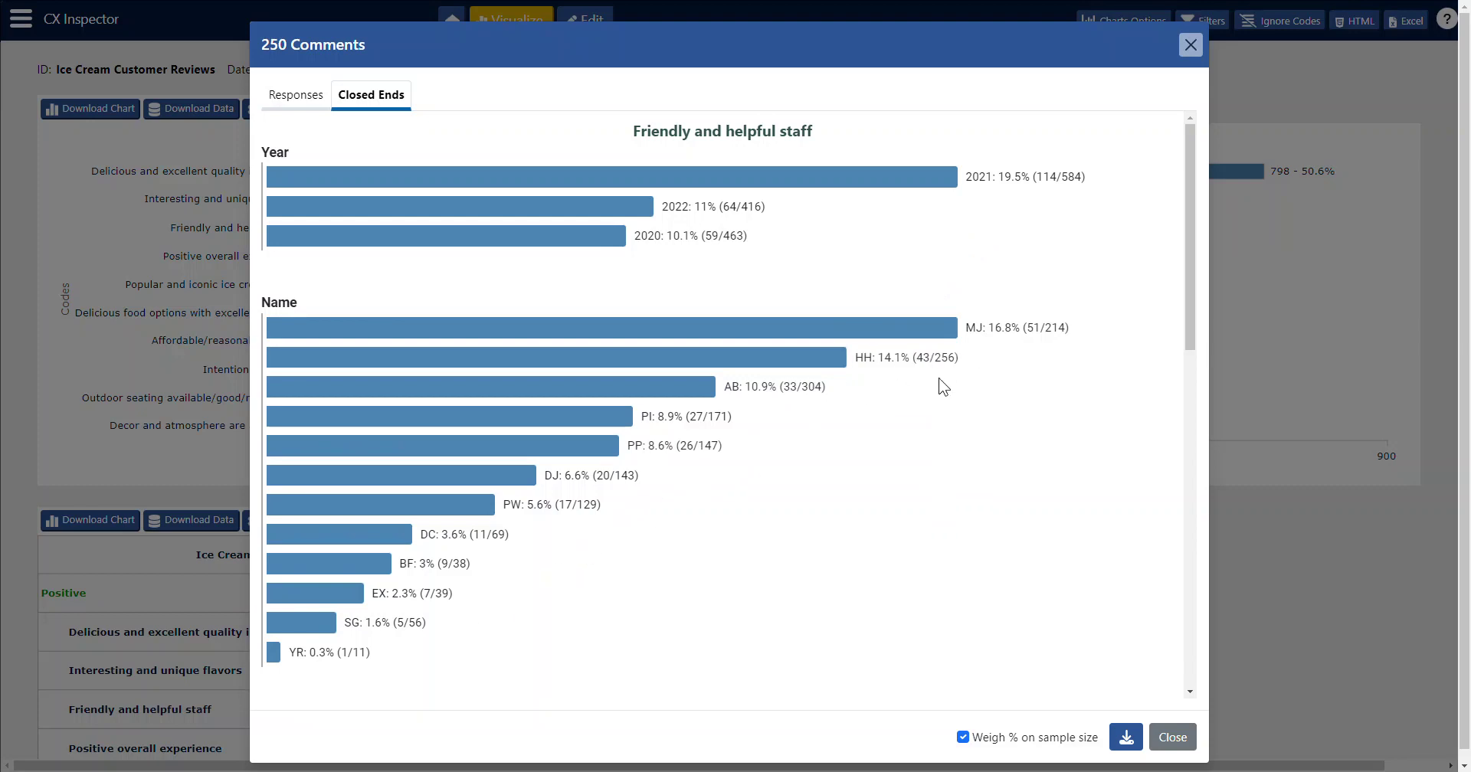
pyautogui.scroll(-4, 899, 402)
pyautogui.scroll(5, 881, 403)
pyautogui.scroll(-5, 795, 299)
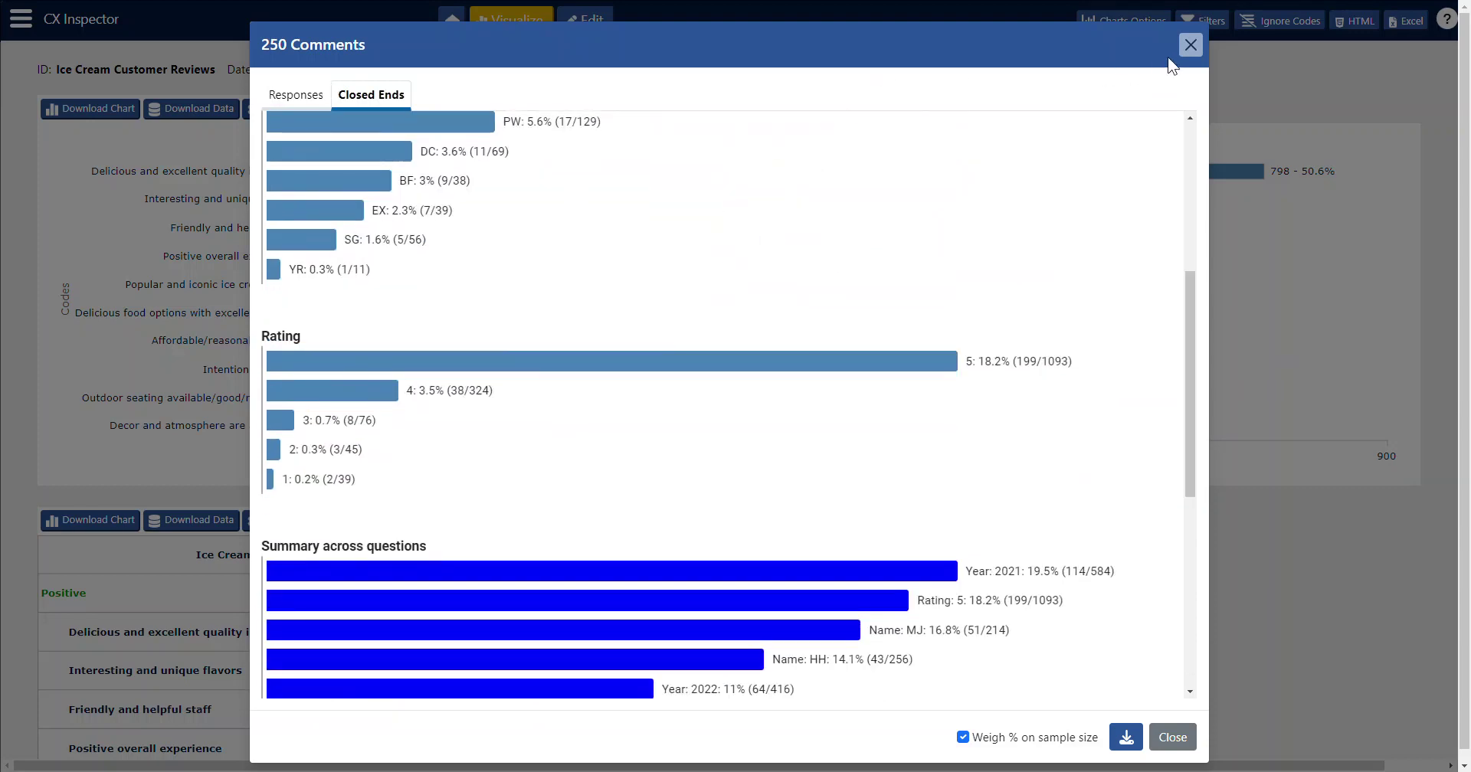
pyautogui.click(1190, 44)
# - Review the code table grouped by sentiment and the cross-tab tables by Year, Name and Rating
pyautogui.scroll(-2, 746, 429)
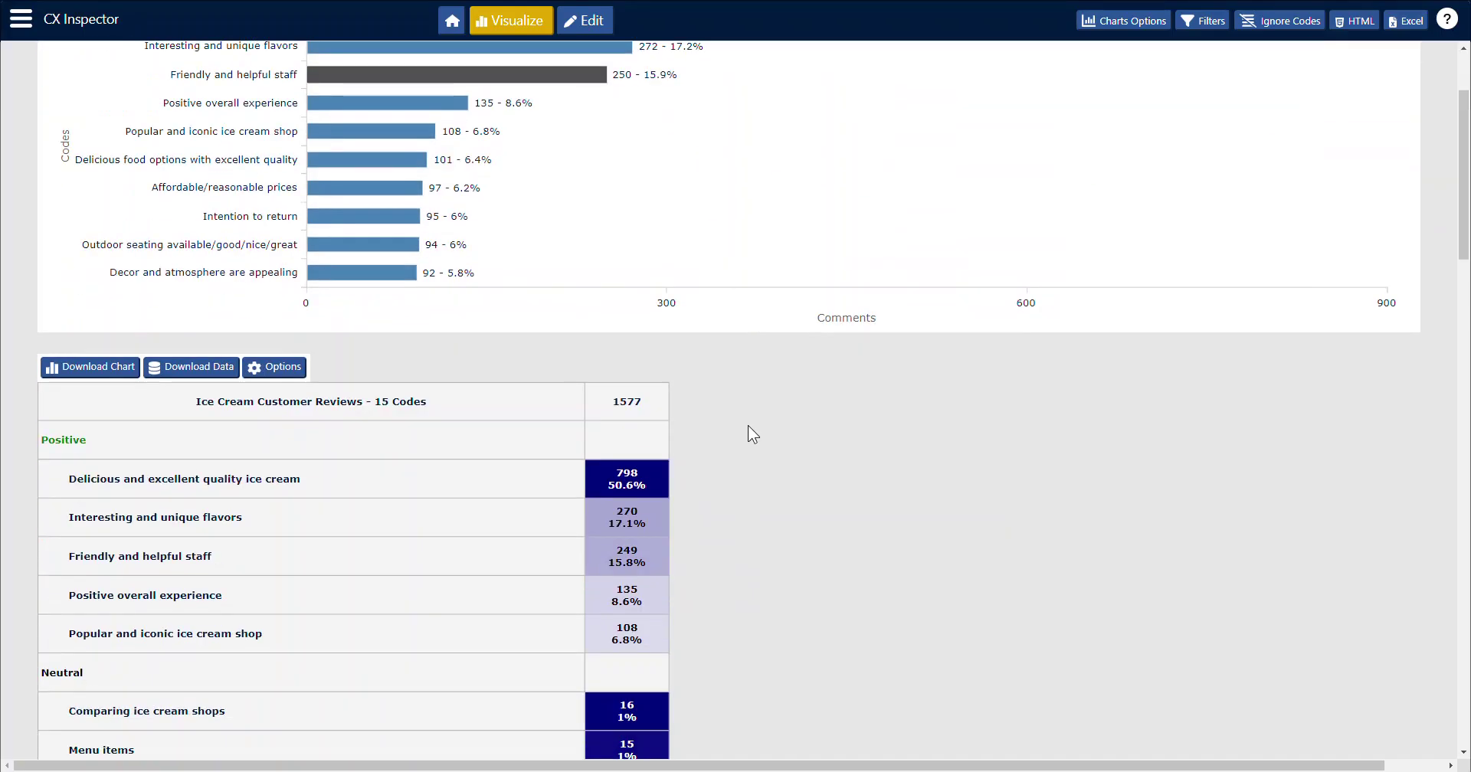
pyautogui.scroll(-3, 781, 410)
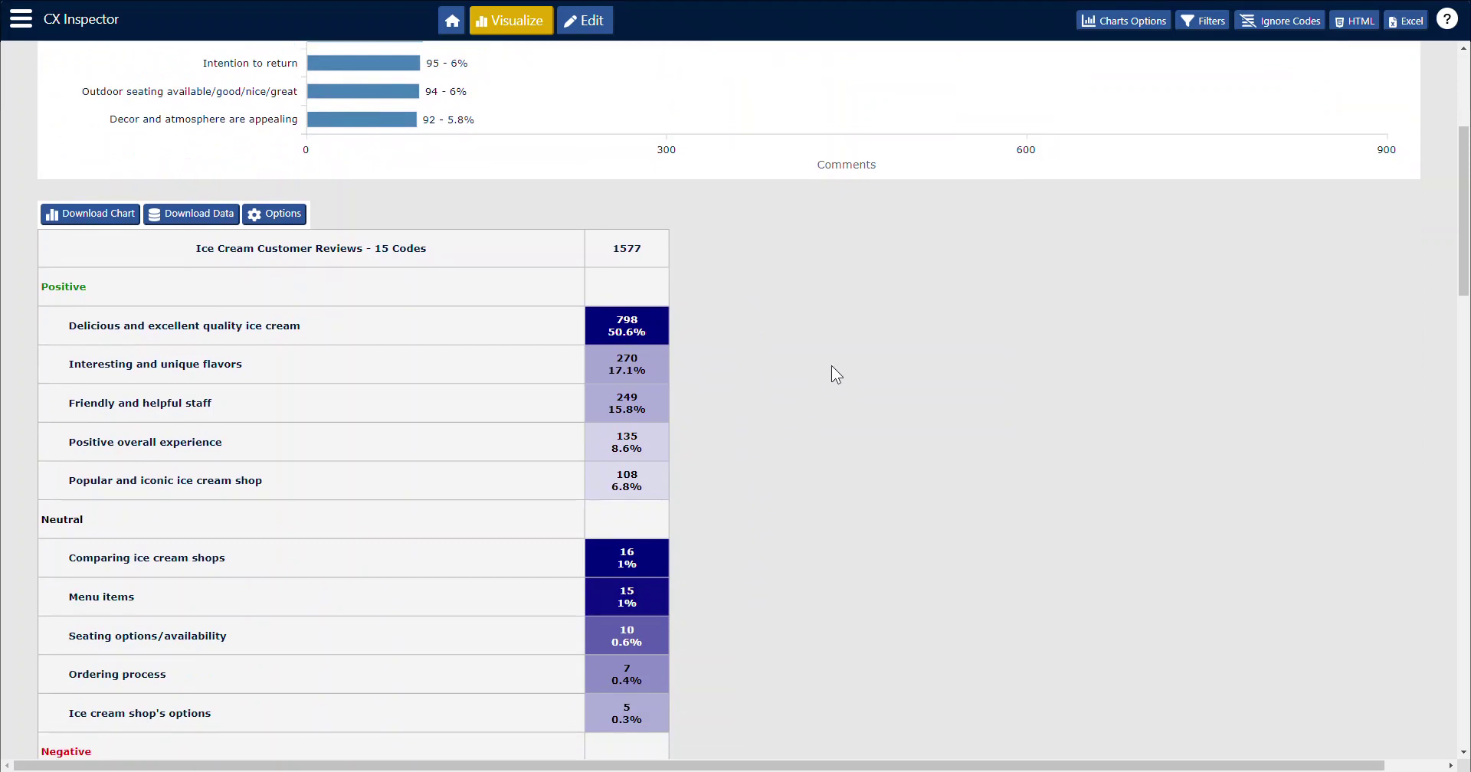
pyautogui.scroll(-1, 831, 369)
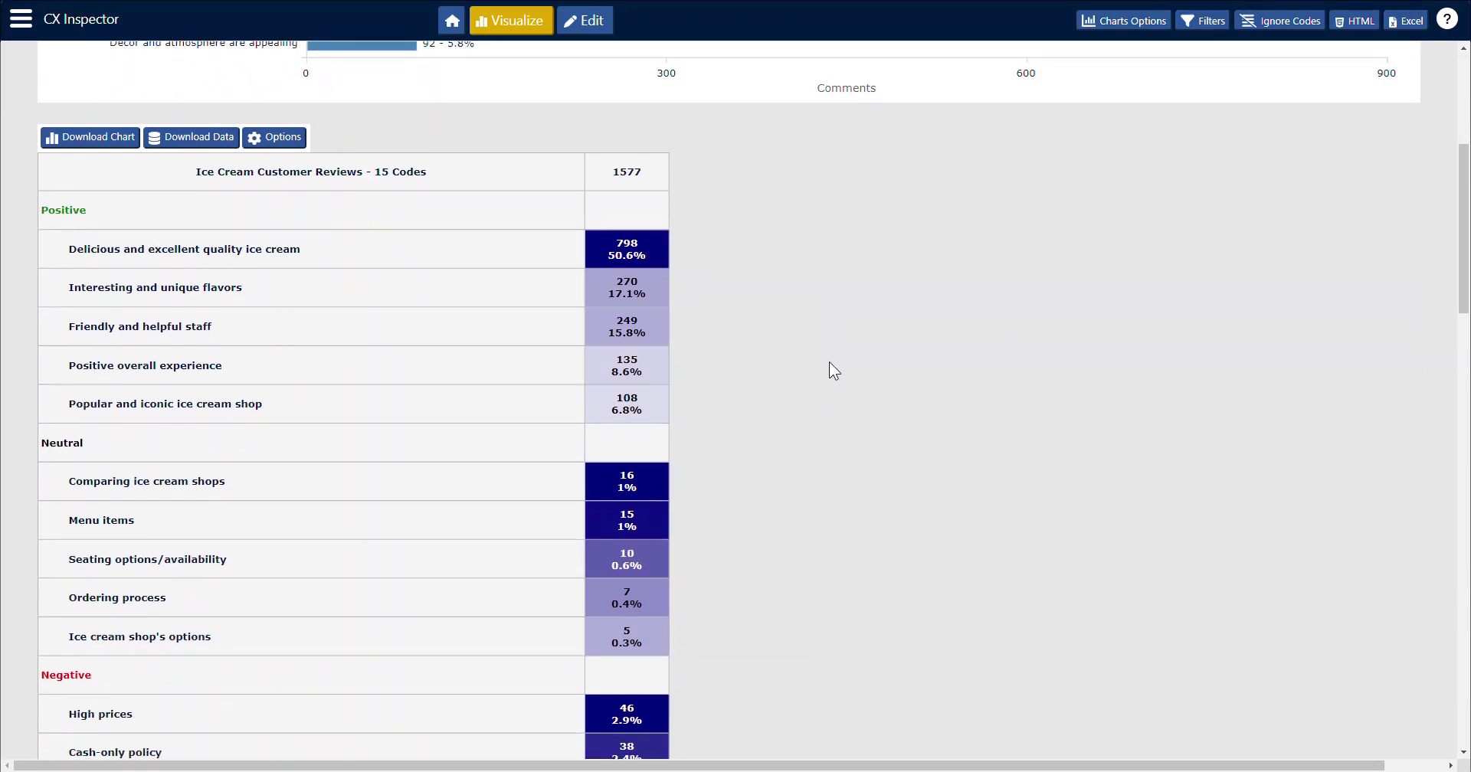
pyautogui.scroll(-1, 320, 275)
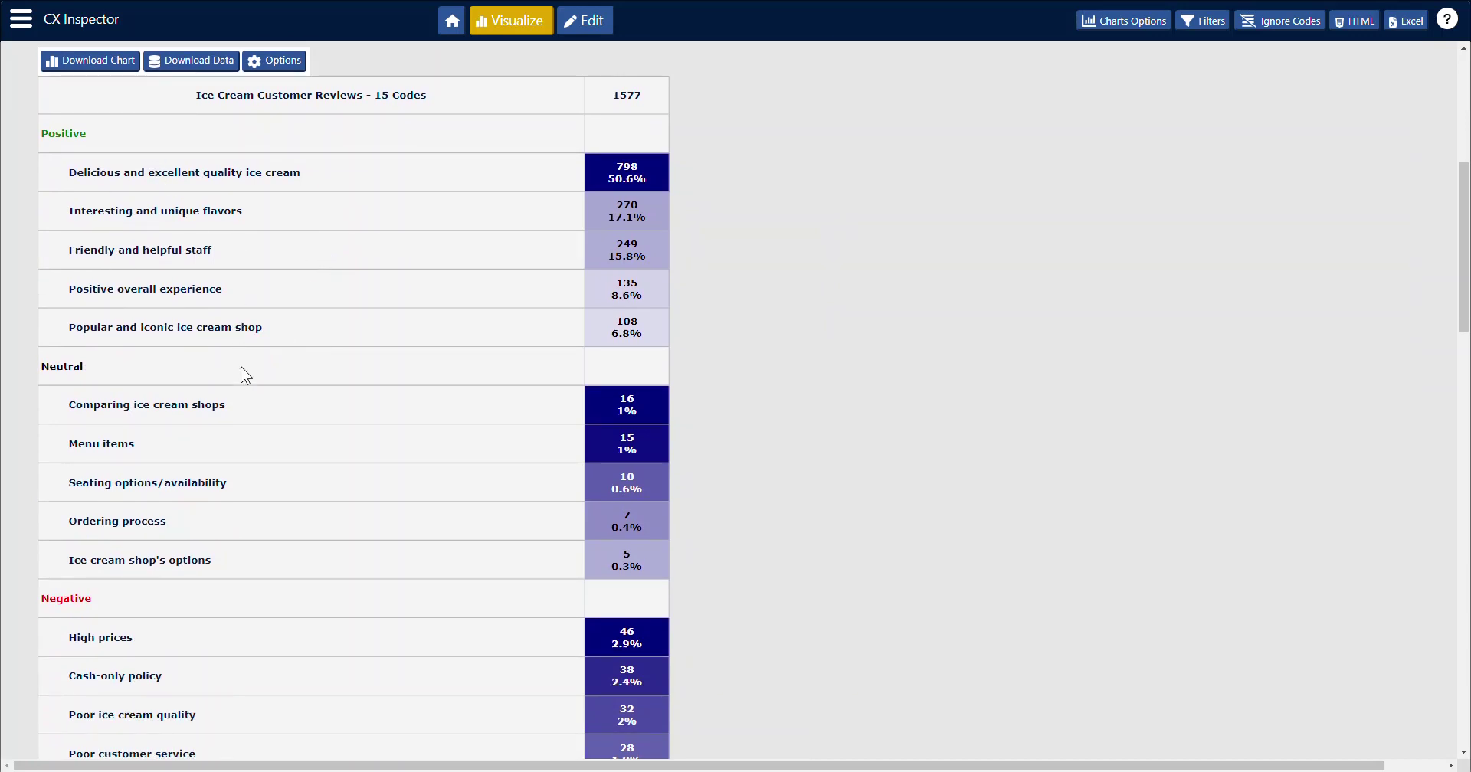
pyautogui.scroll(-3, 227, 523)
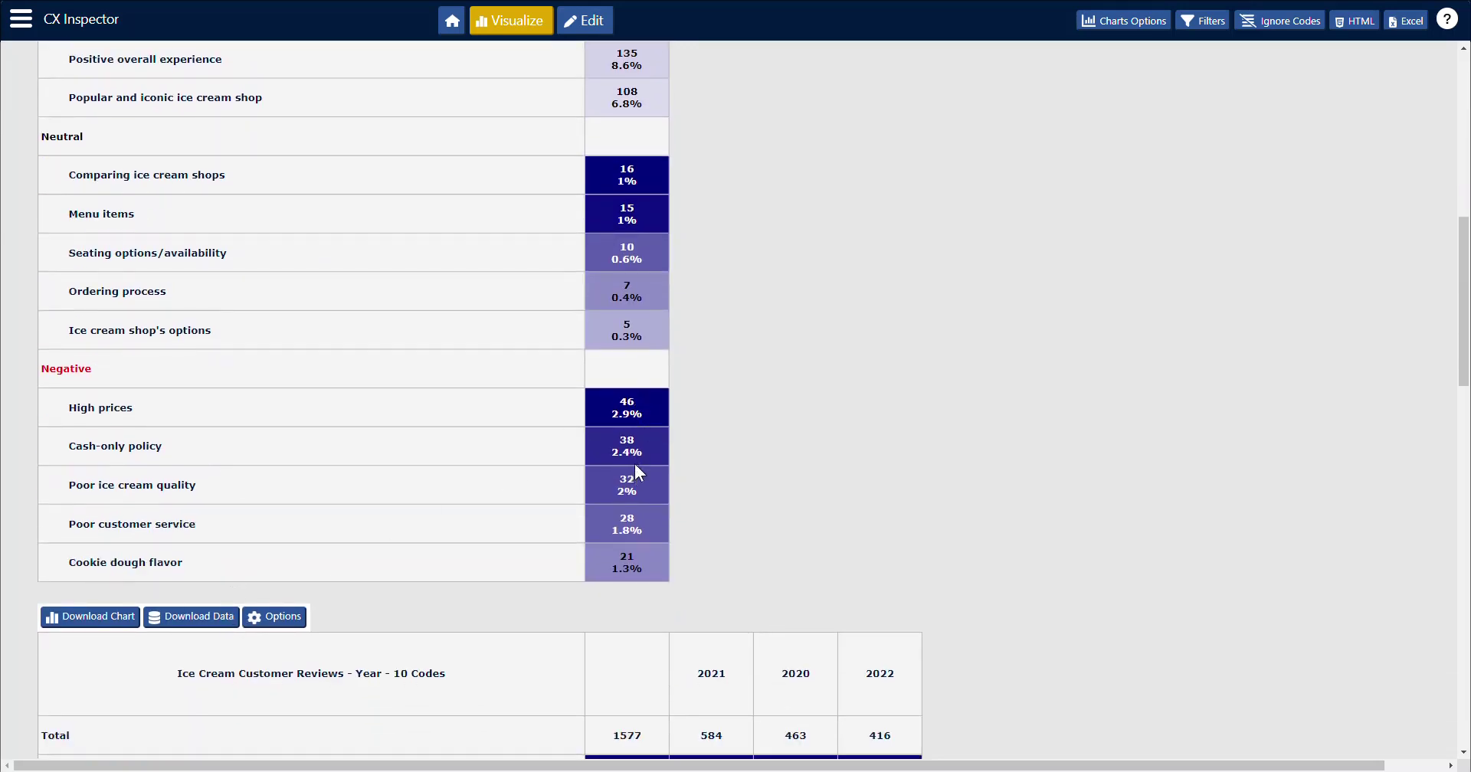
pyautogui.scroll(-4, 897, 436)
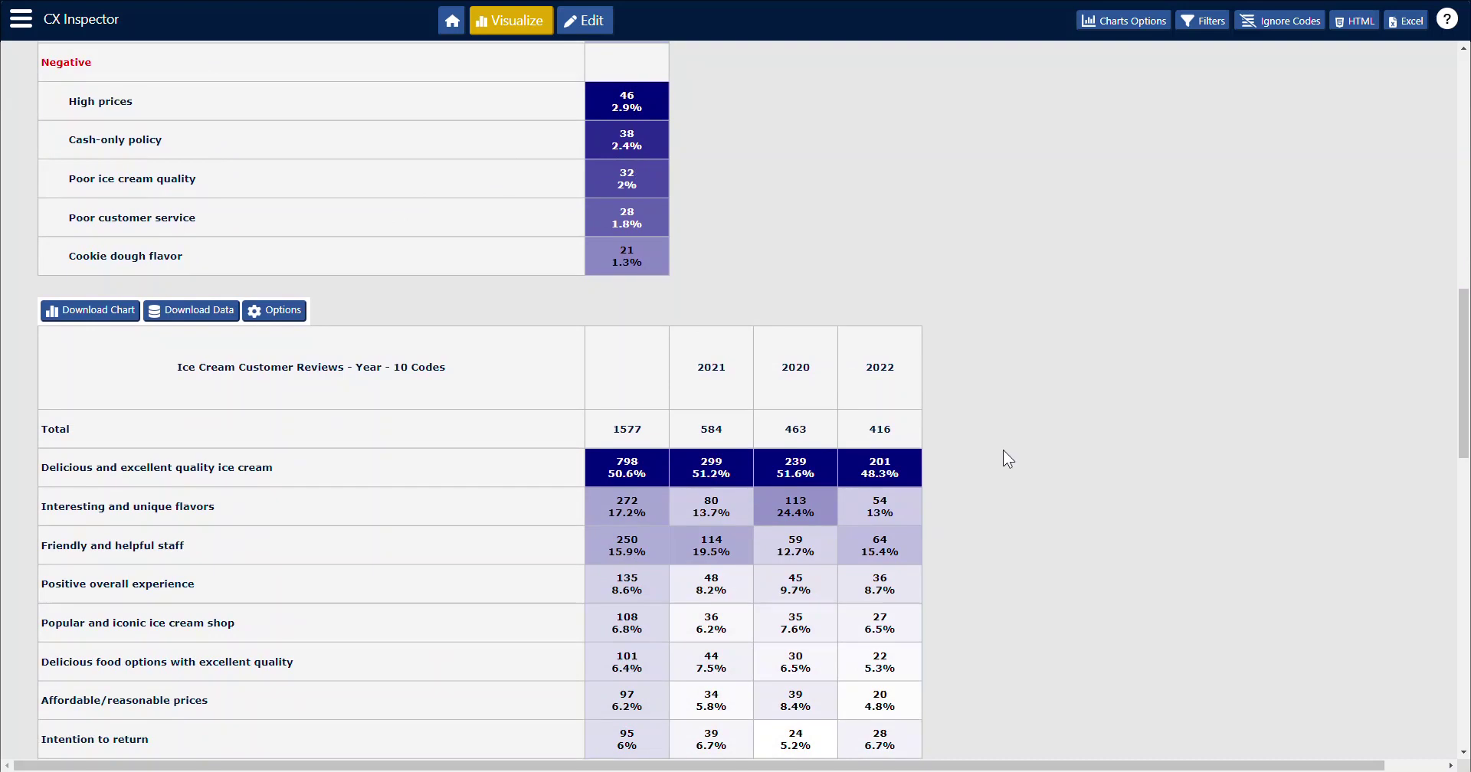
pyautogui.scroll(-2, 1000, 380)
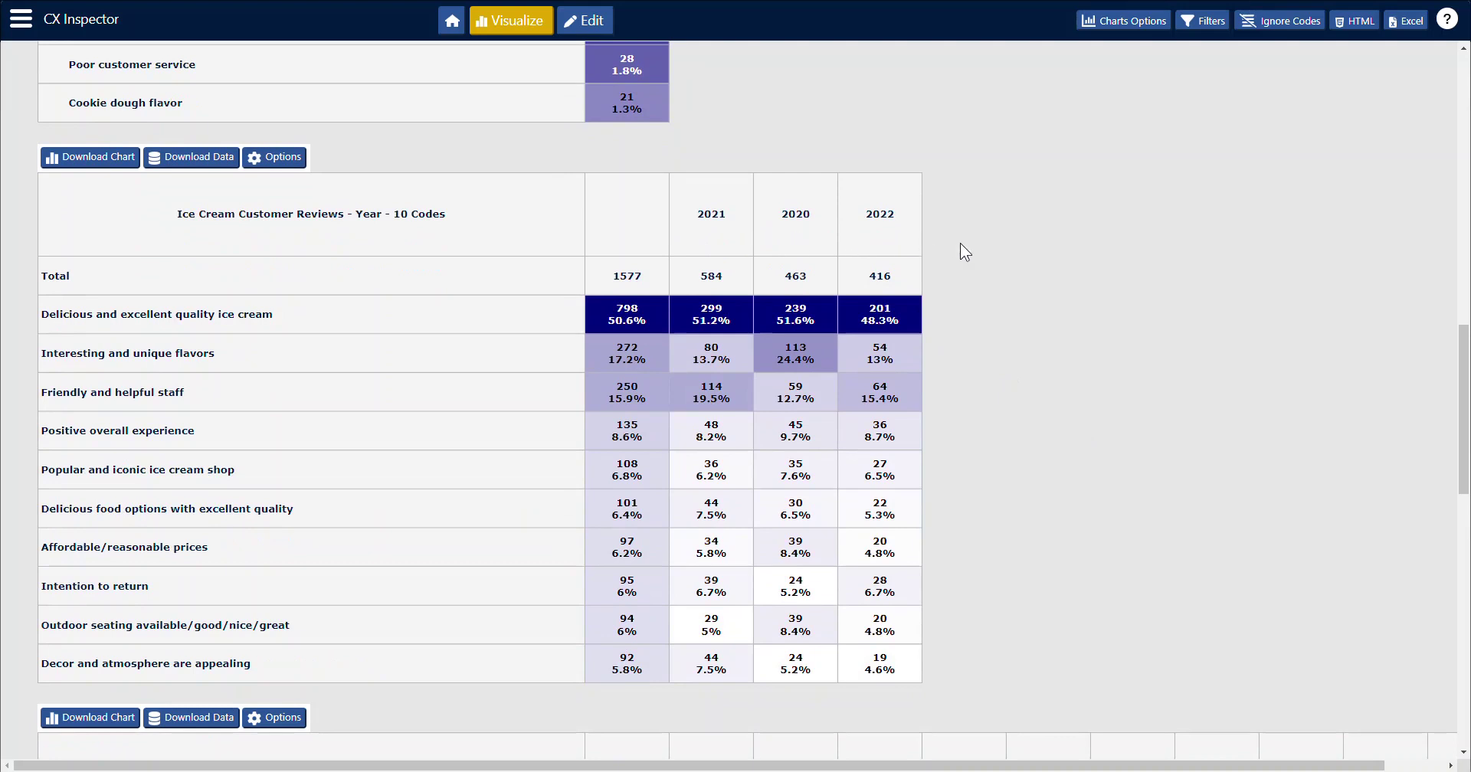
pyautogui.scroll(-5, 996, 268)
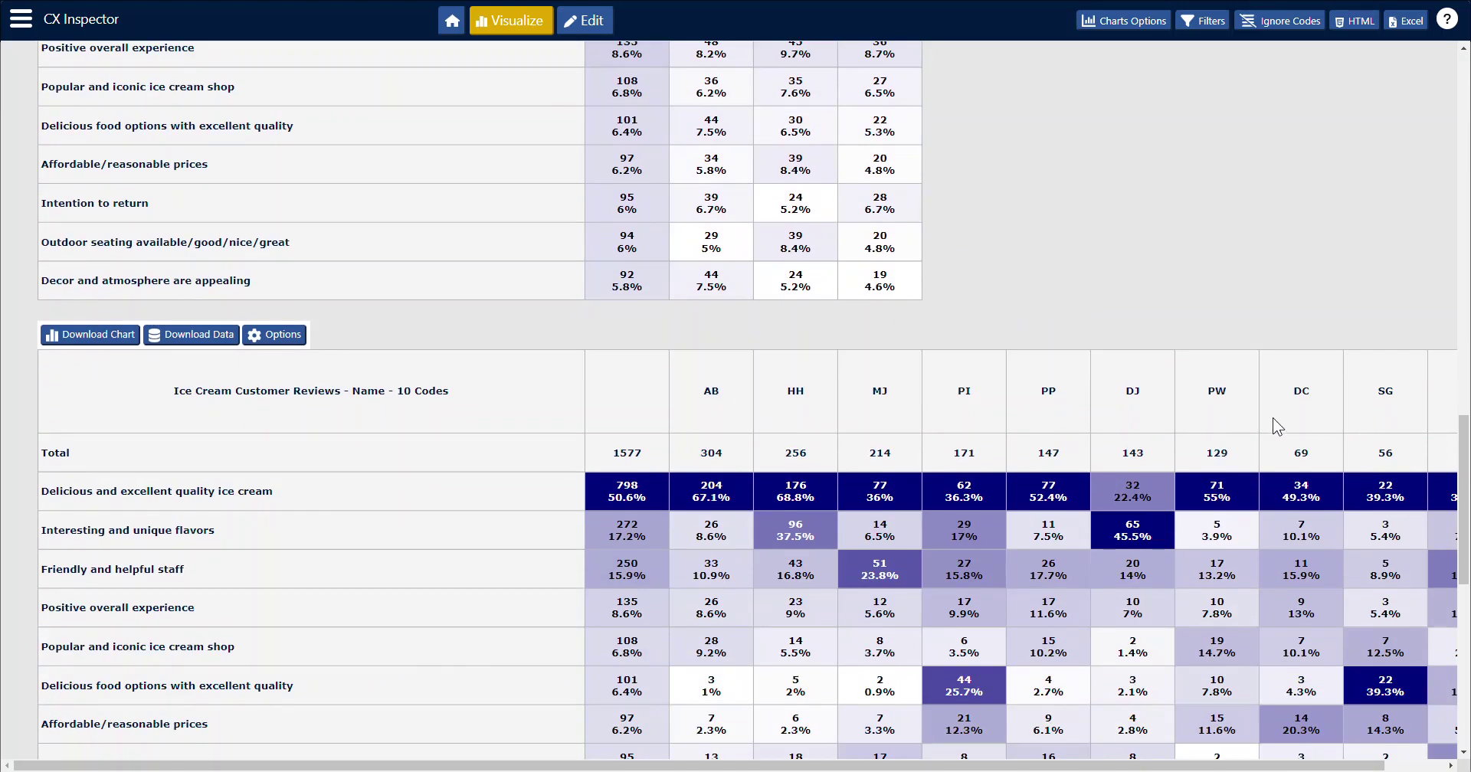
pyautogui.scroll(-6, 1024, 361)
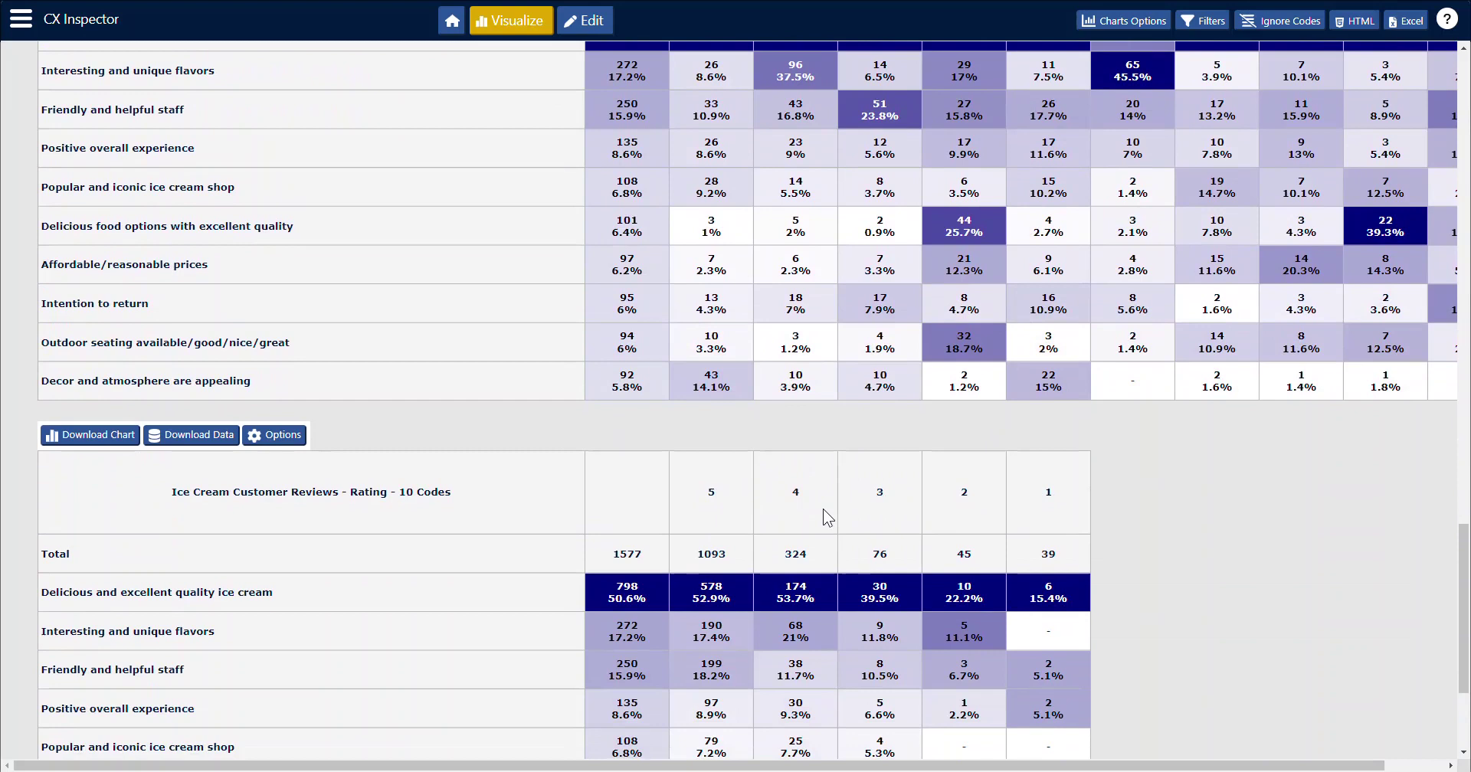
pyautogui.scroll(20, 968, 213)
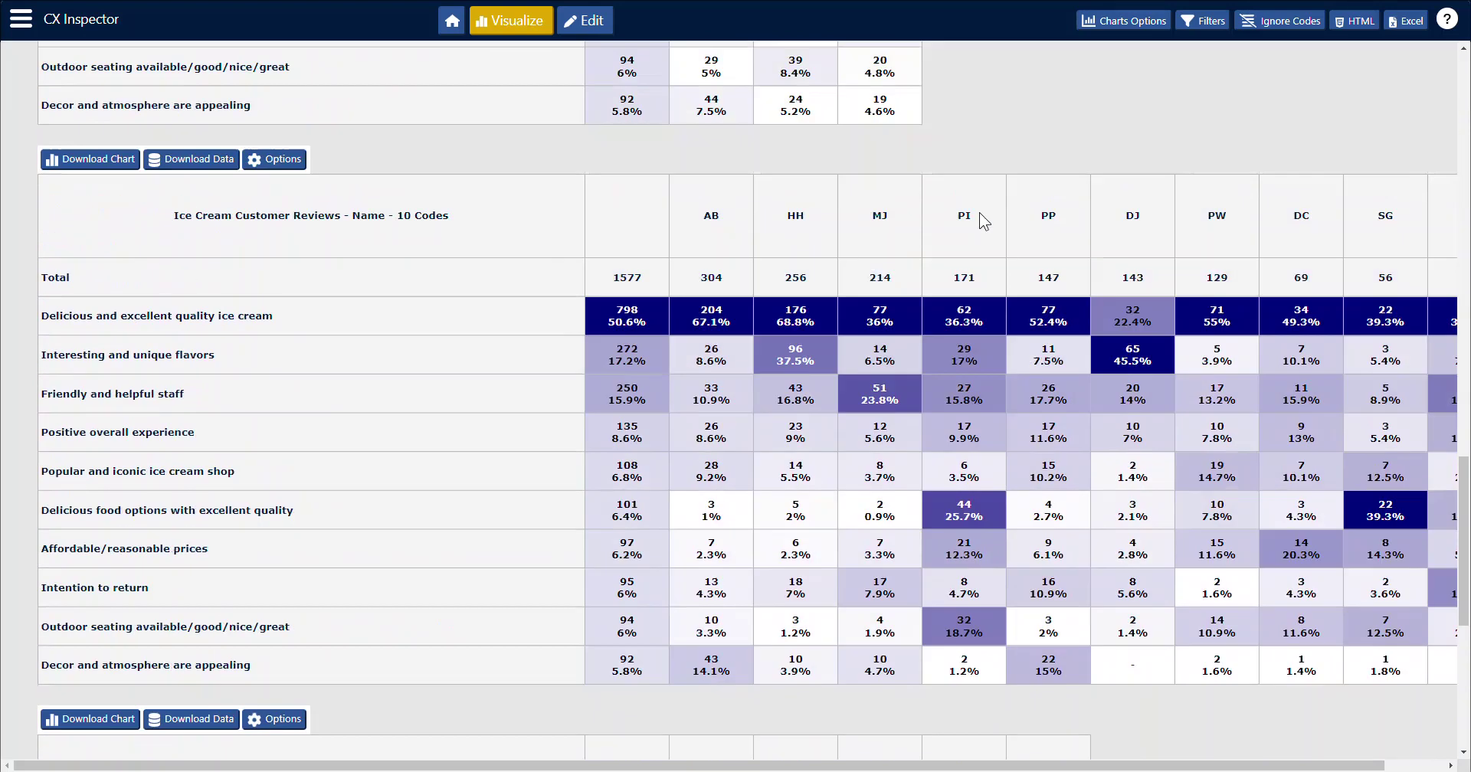
pyautogui.scroll(7, 968, 213)
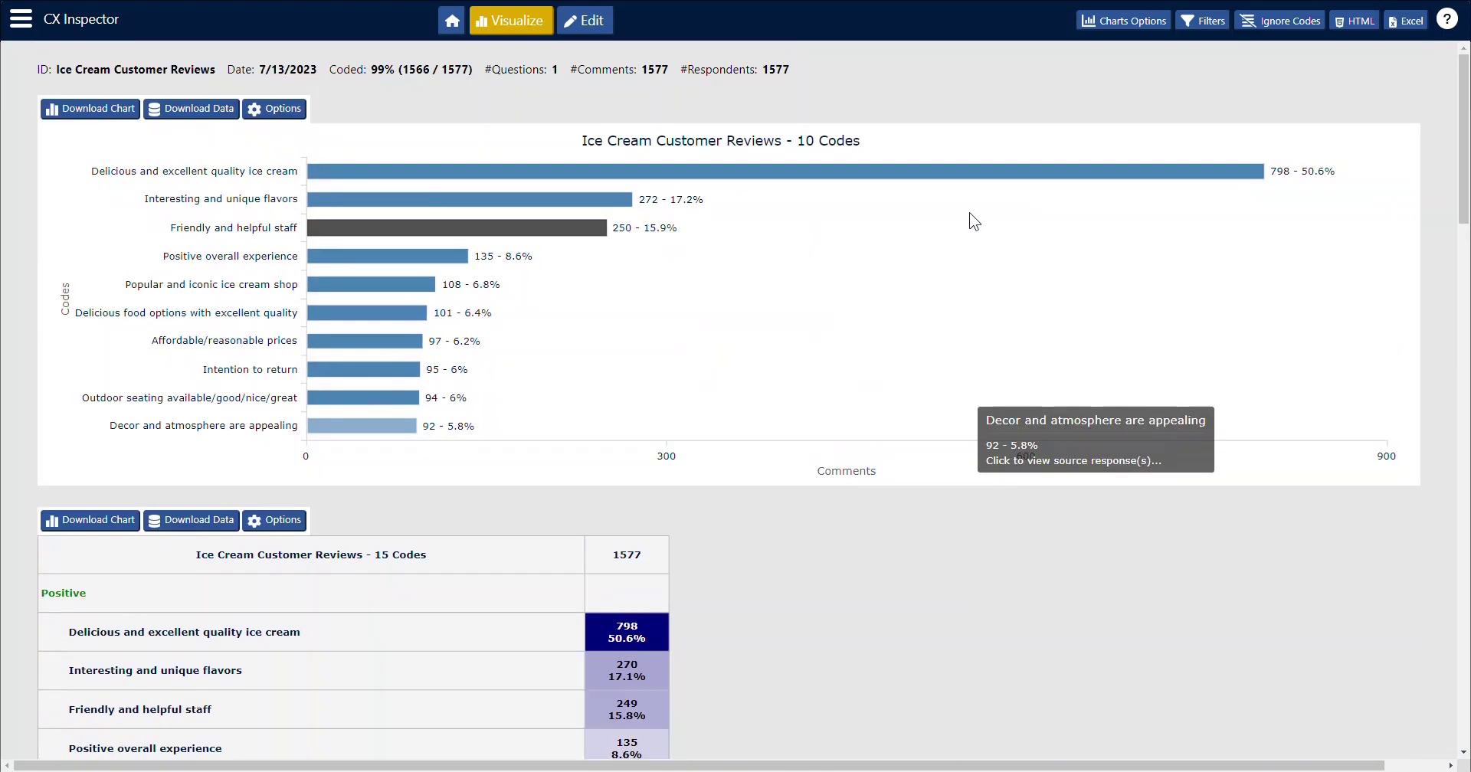
# - Try the Sentiment cell content and Sentiment Net options for the 15-code table, without applying any change
pyautogui.click(298, 530)
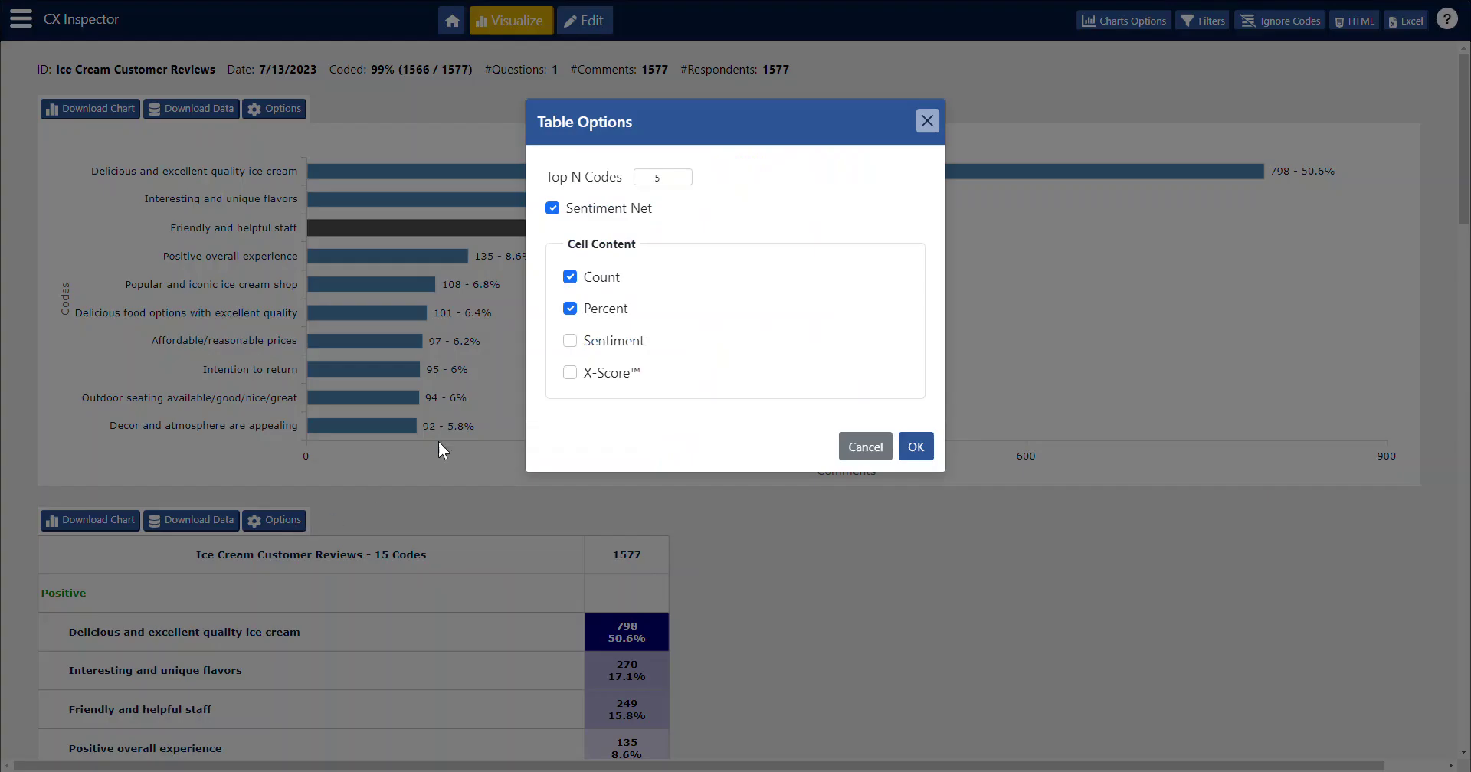
pyautogui.click(571, 341)
pyautogui.click(571, 342)
pyautogui.click(552, 210)
pyautogui.click(552, 210)
pyautogui.click(927, 121)
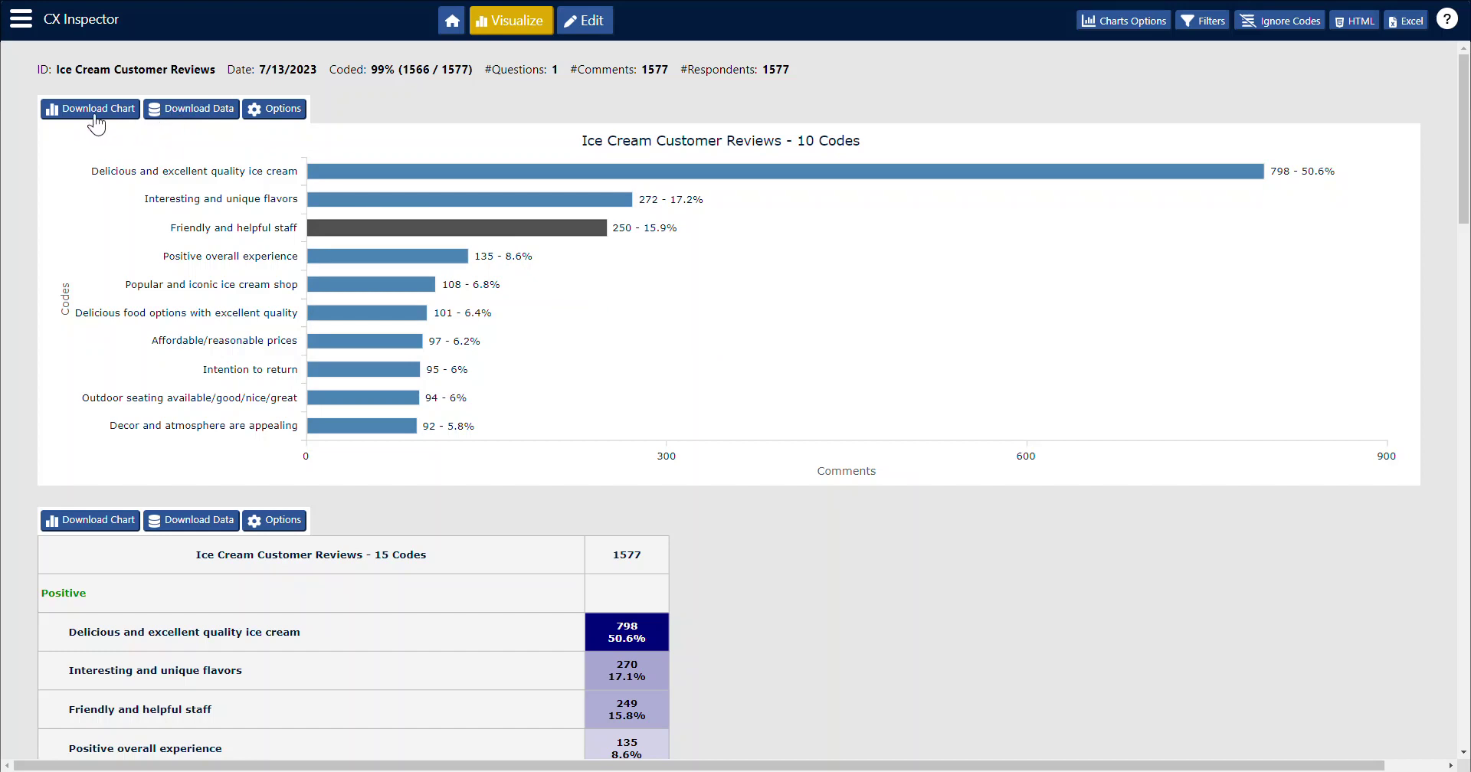
# - Filter the report to Year 2022, and add the Negative sentiment to the filter
pyautogui.click(1208, 31)
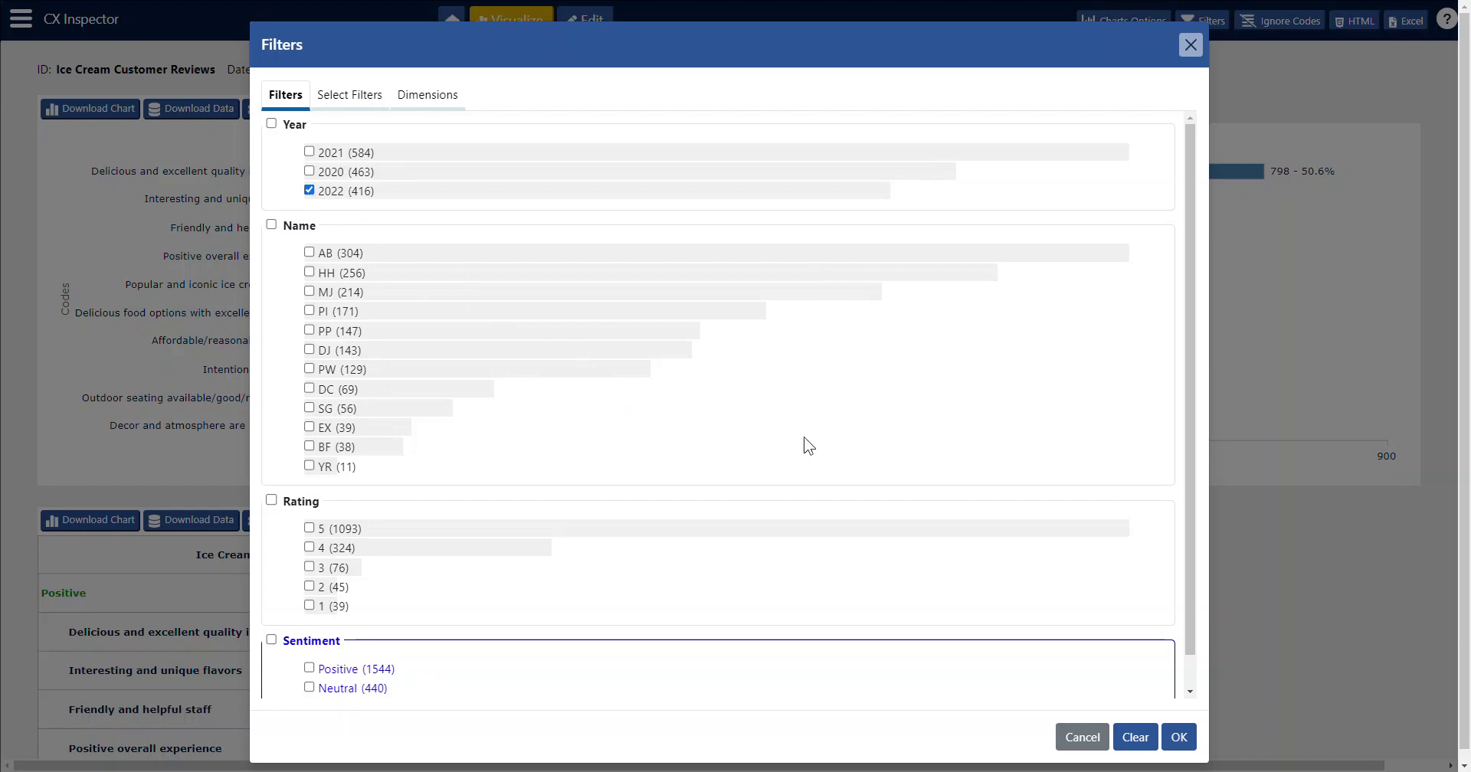
pyautogui.click(1179, 737)
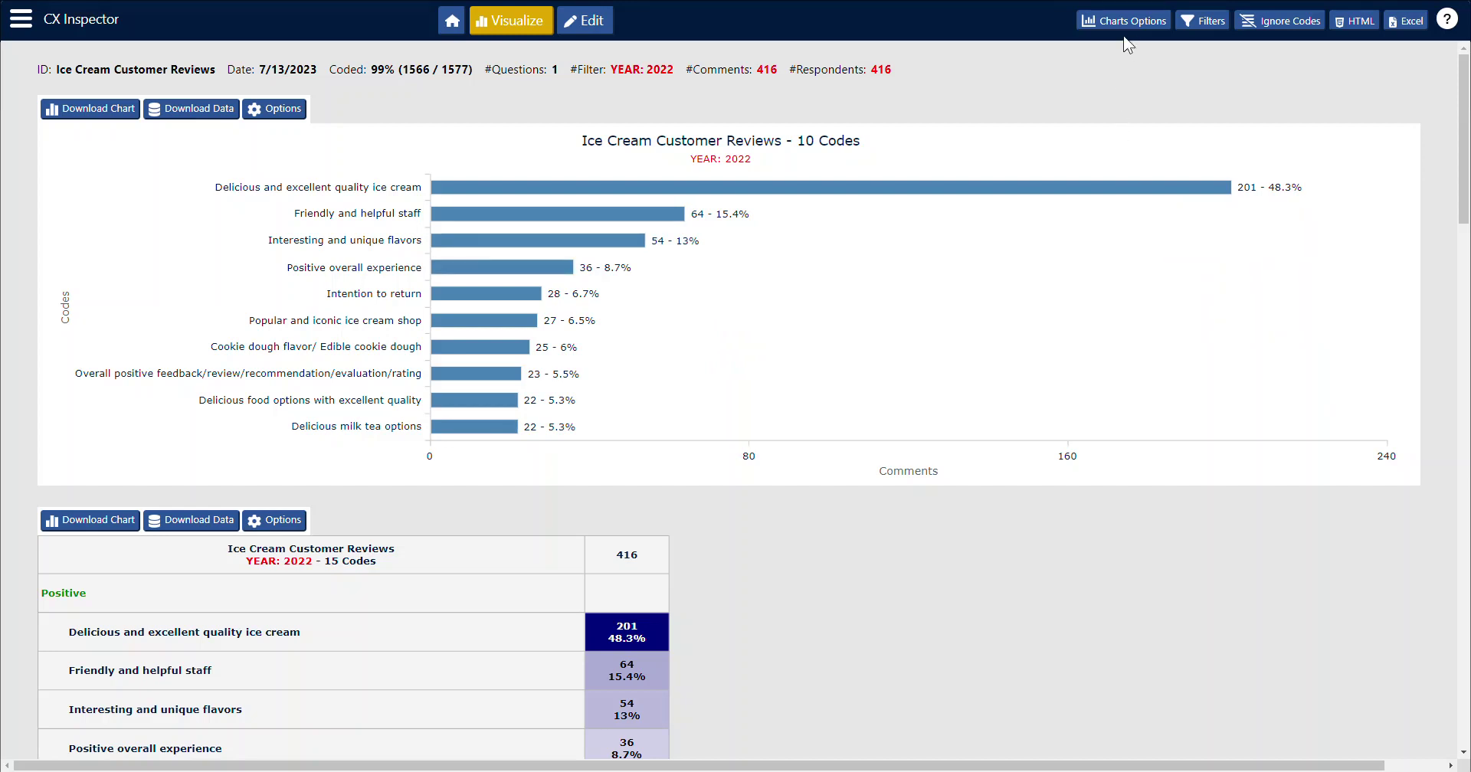
pyautogui.click(1203, 21)
pyautogui.scroll(-1, 745, 531)
pyautogui.click(308, 672)
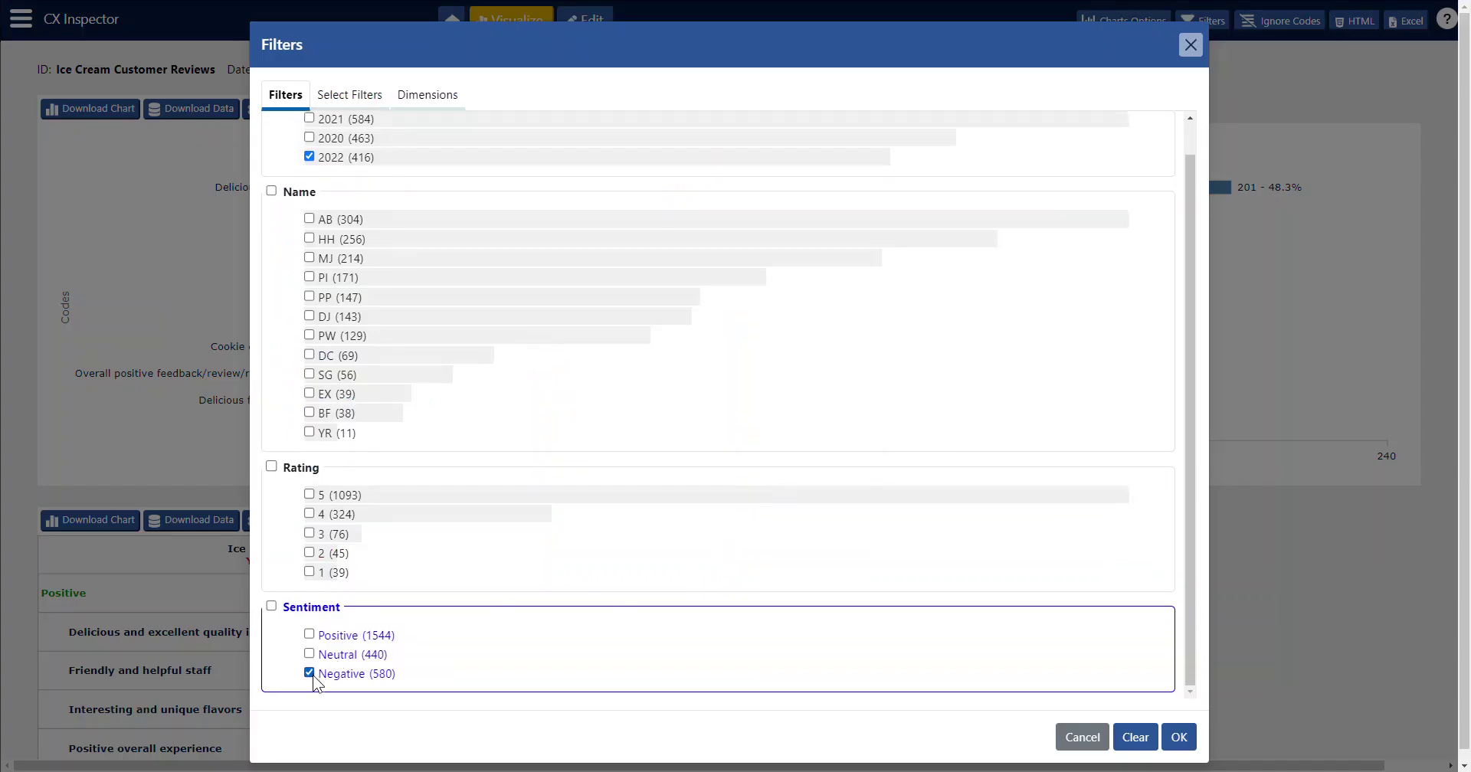
pyautogui.click(1178, 737)
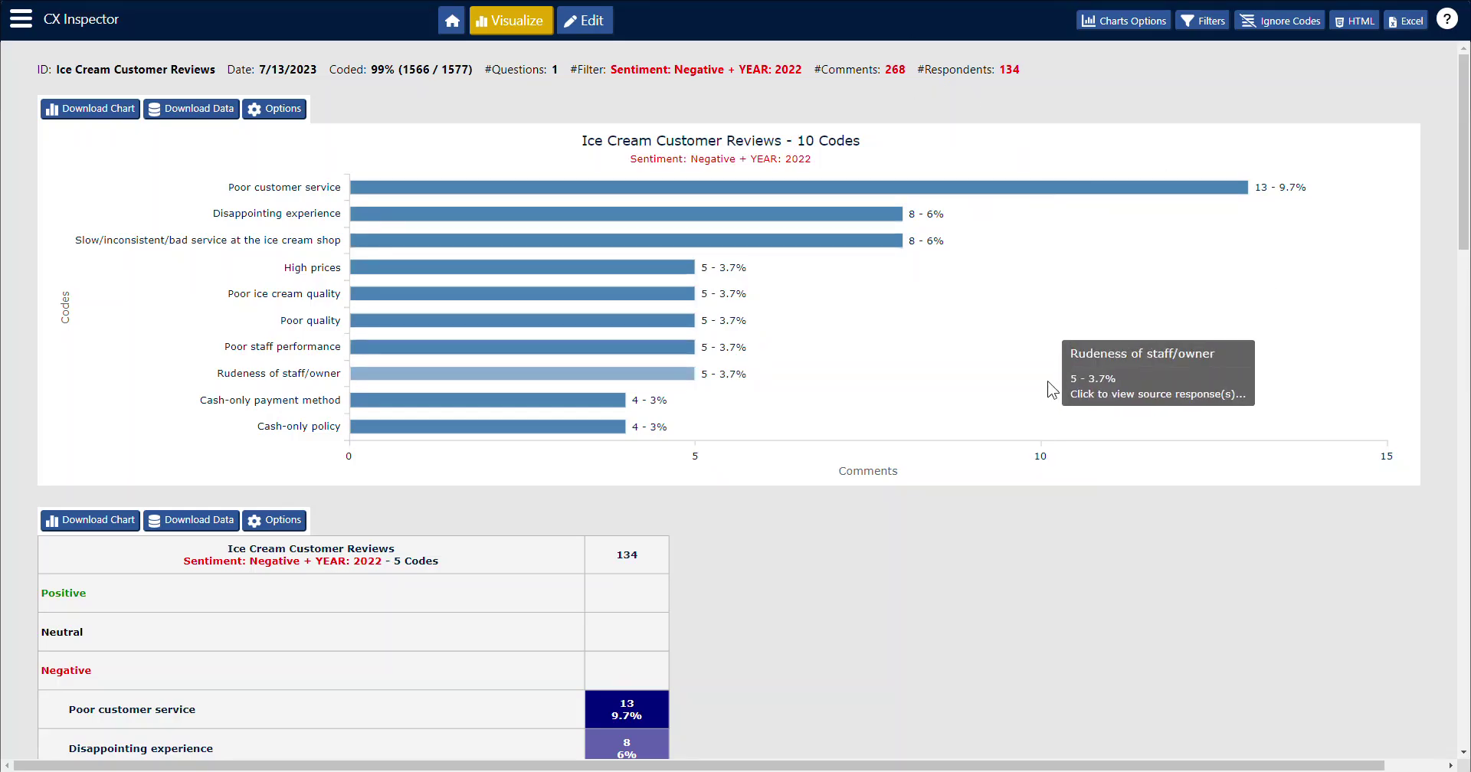
# - Review the filtered tables down to the breakdown by Name, and clear the active sentiment and year filter
pyautogui.scroll(-2, 1000, 467)
pyautogui.scroll(-2, 1001, 495)
pyautogui.scroll(-10, 846, 426)
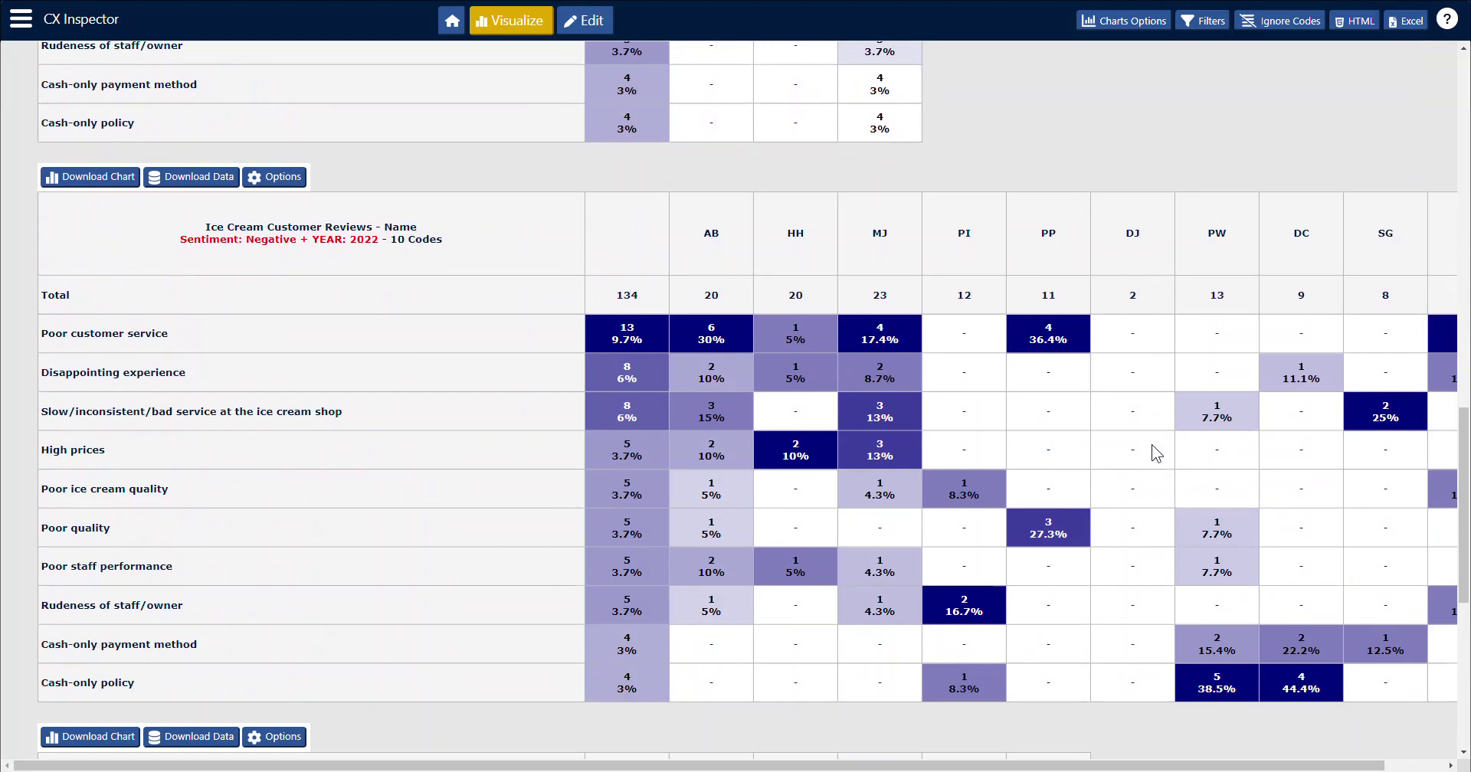
pyautogui.click(1199, 23)
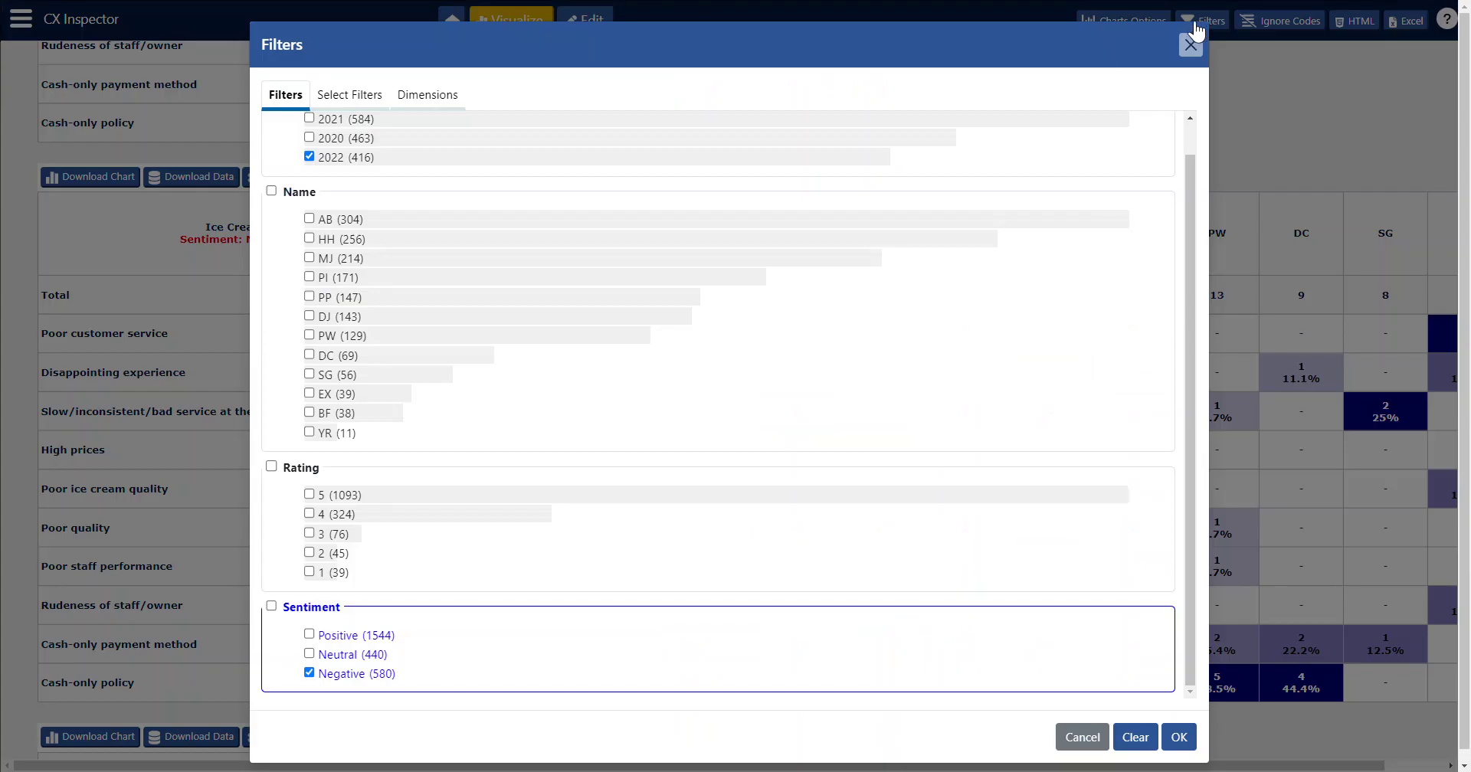
pyautogui.click(1190, 45)
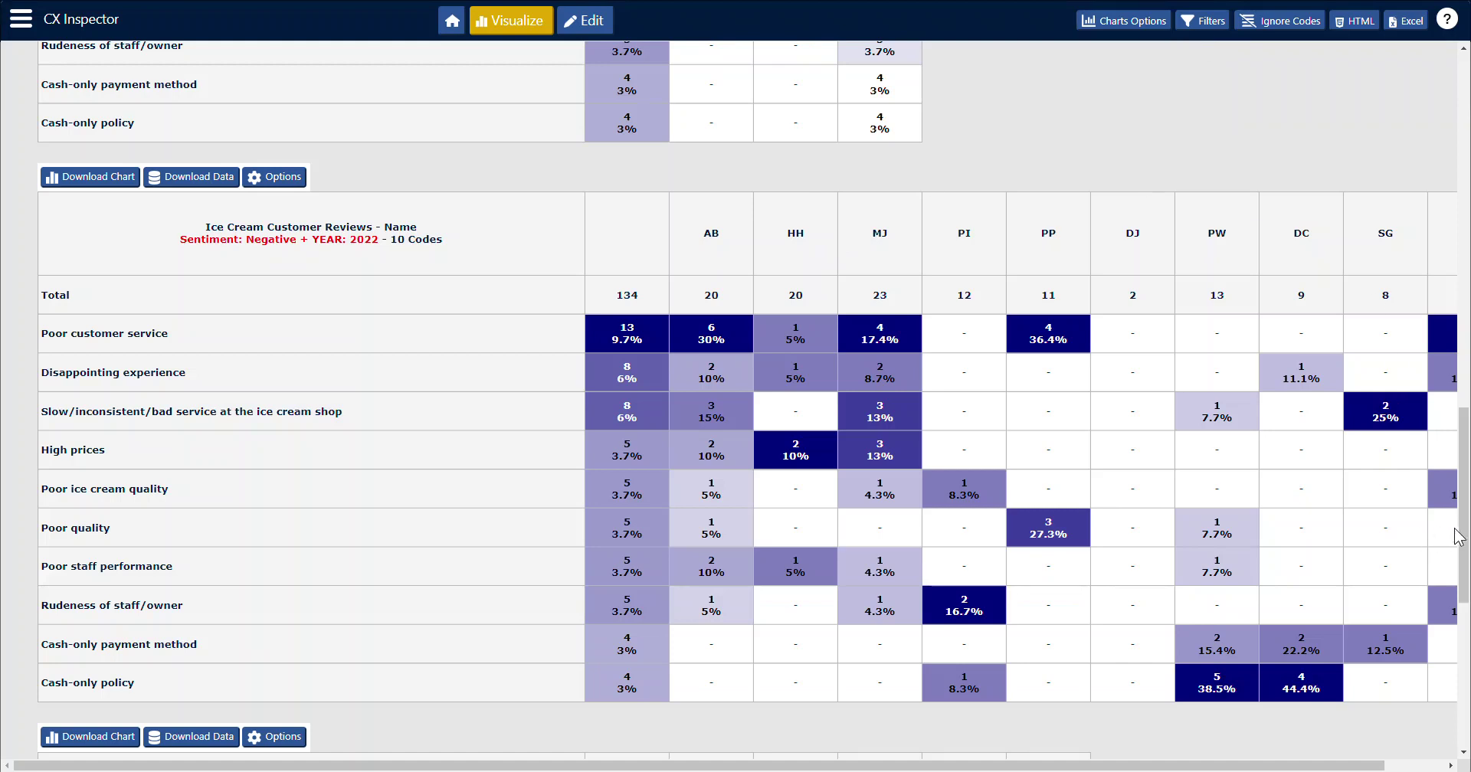
pyautogui.moveTo(1460, 536); pyautogui.dragTo(1460, 183)
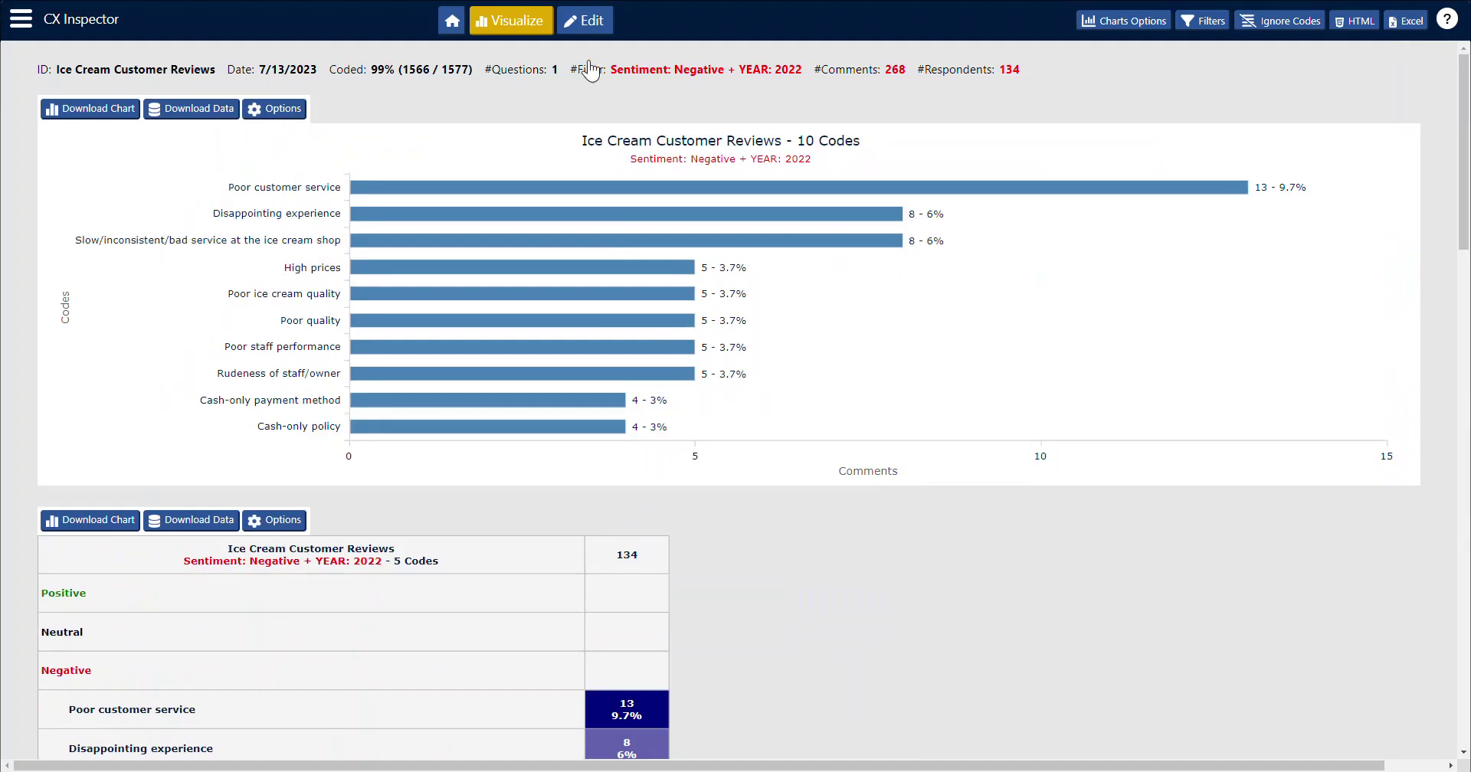
pyautogui.click(728, 72)
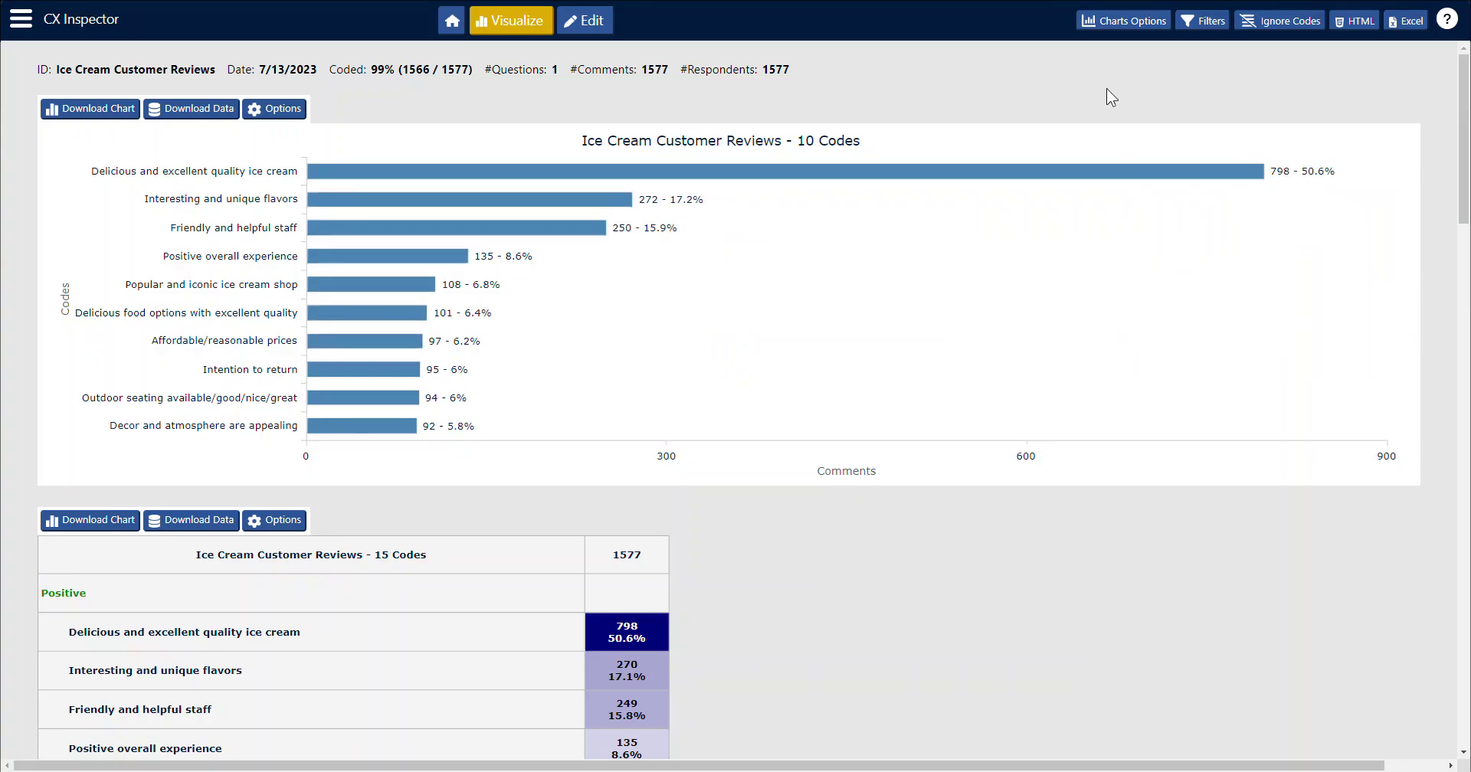
# - Add the sentiment pie chart, positive/negative bar charts, sentiment table and word cloud to the report, and show Closed Ends Analysis as bar charts
pyautogui.click(1129, 23)
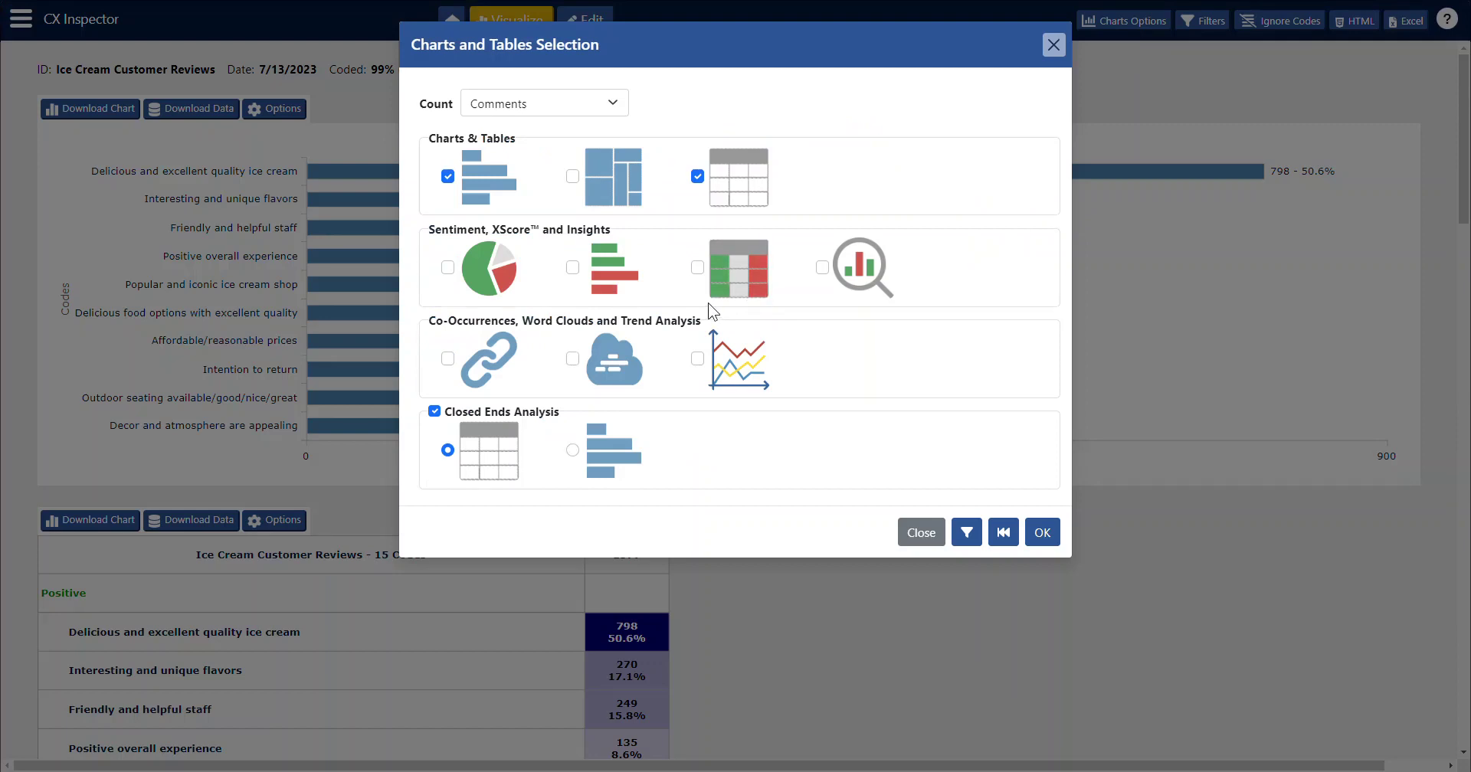
pyautogui.click(448, 270)
pyautogui.click(573, 269)
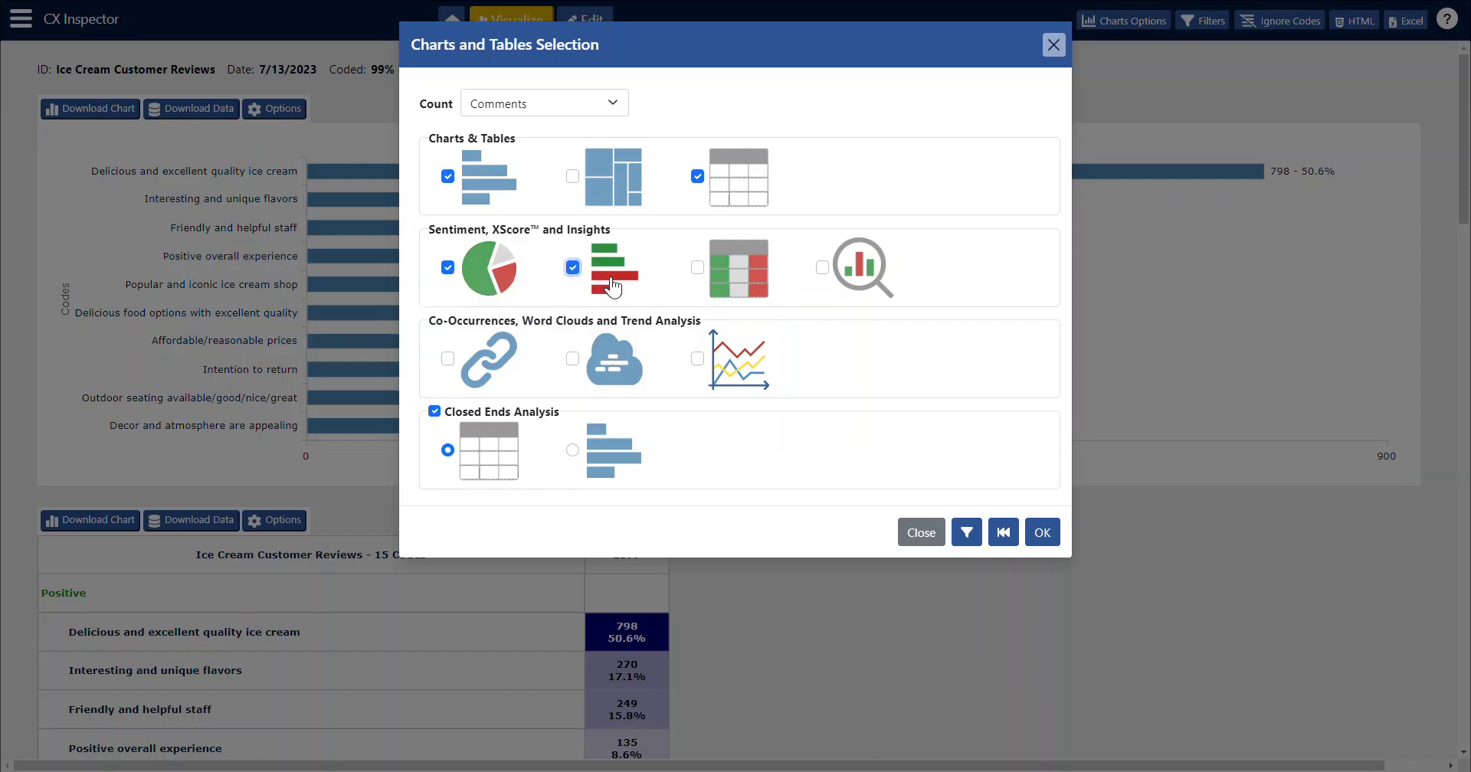
pyautogui.click(698, 267)
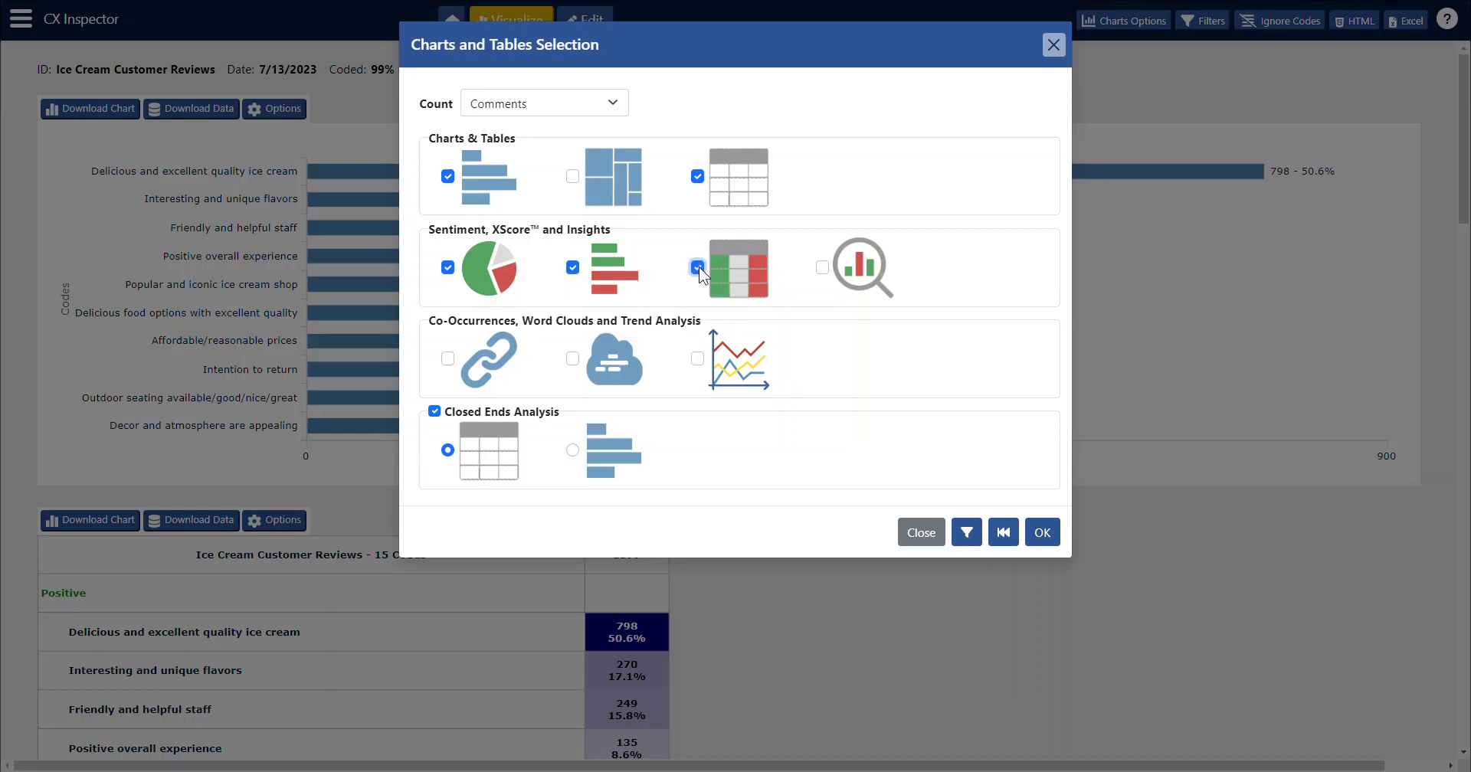
pyautogui.click(572, 359)
pyautogui.click(573, 449)
pyautogui.click(1041, 532)
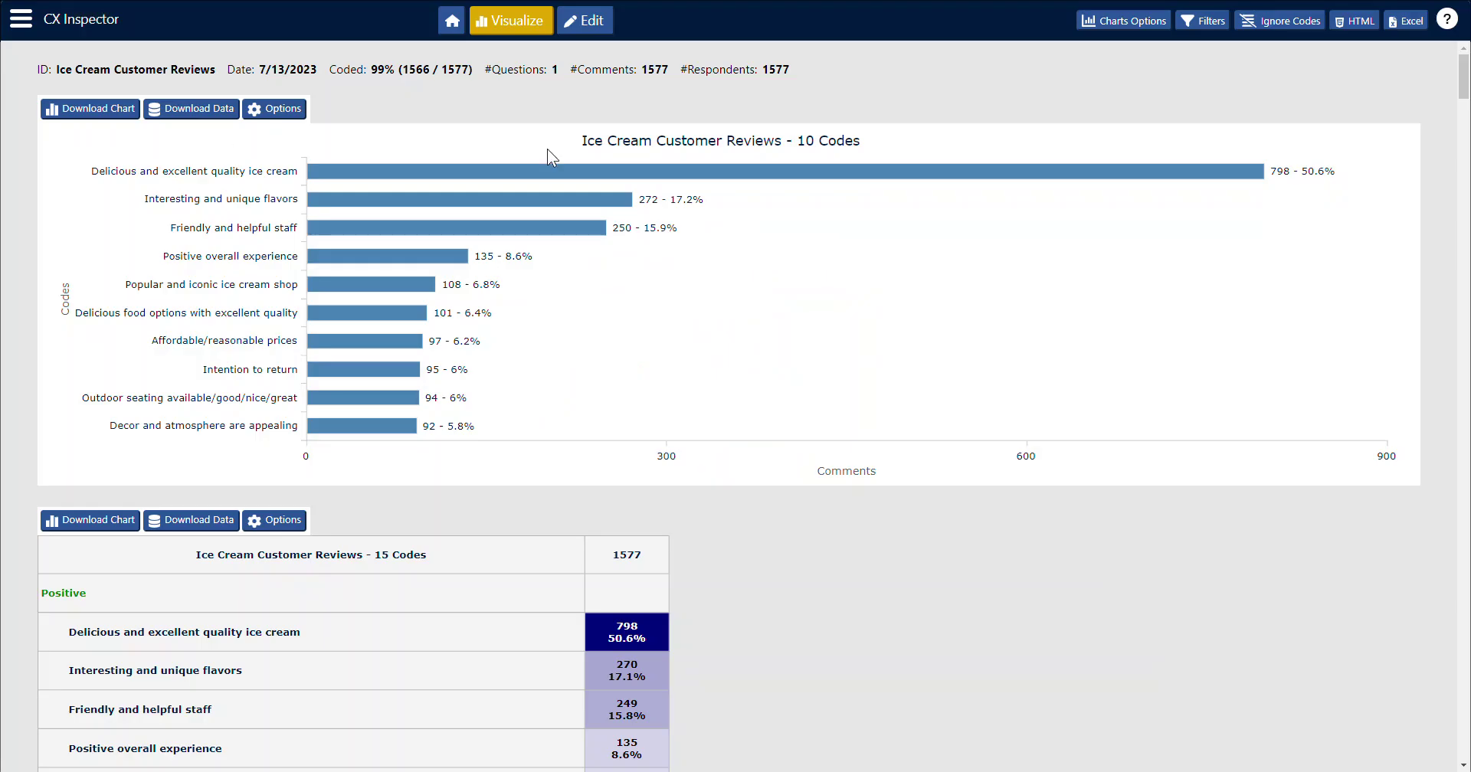
# - Open the source comments behind the Negative slice of the sentiment pie chart, review their closed ends and responses, and close them
pyautogui.moveTo(1064, 245)
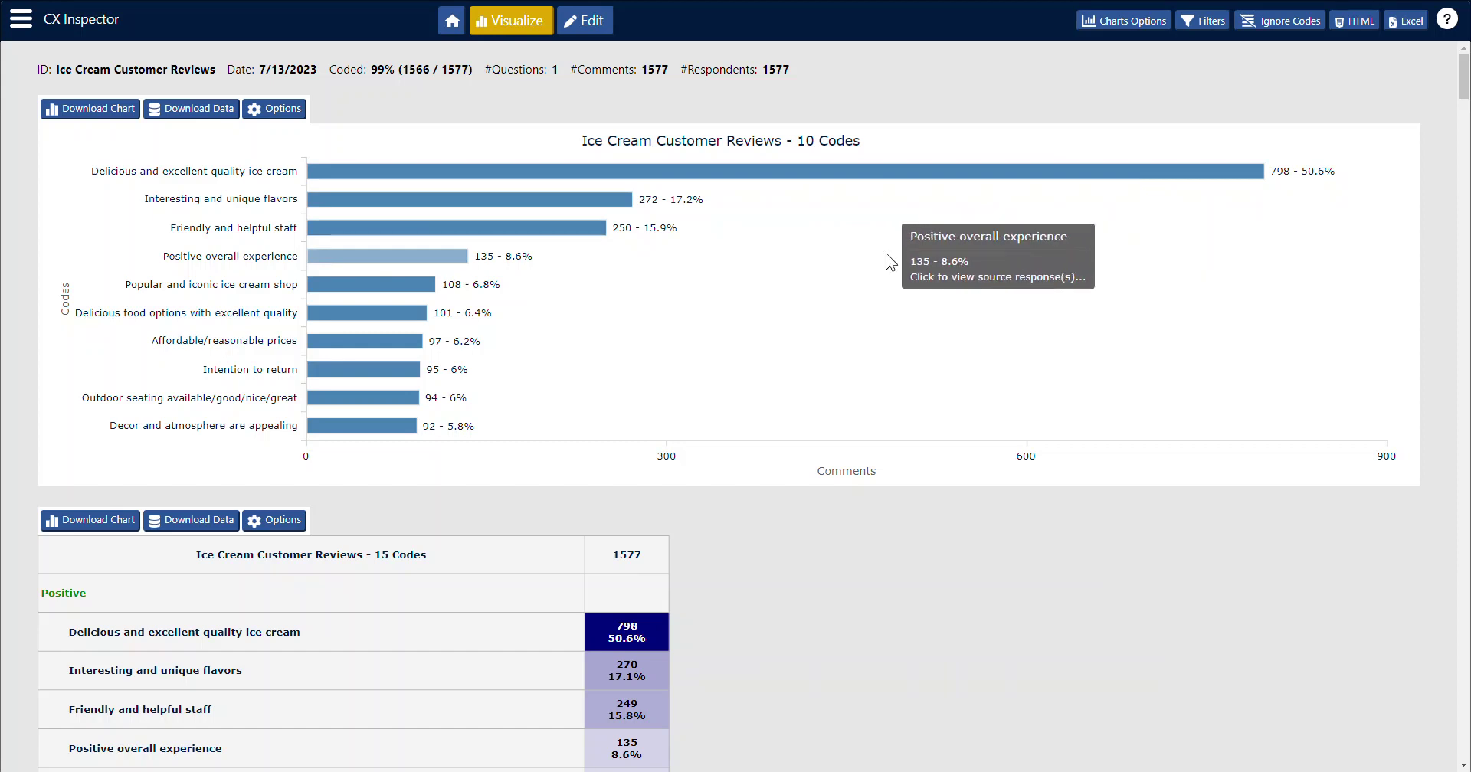
pyautogui.scroll(-1, 826, 262)
pyautogui.scroll(-2, 827, 263)
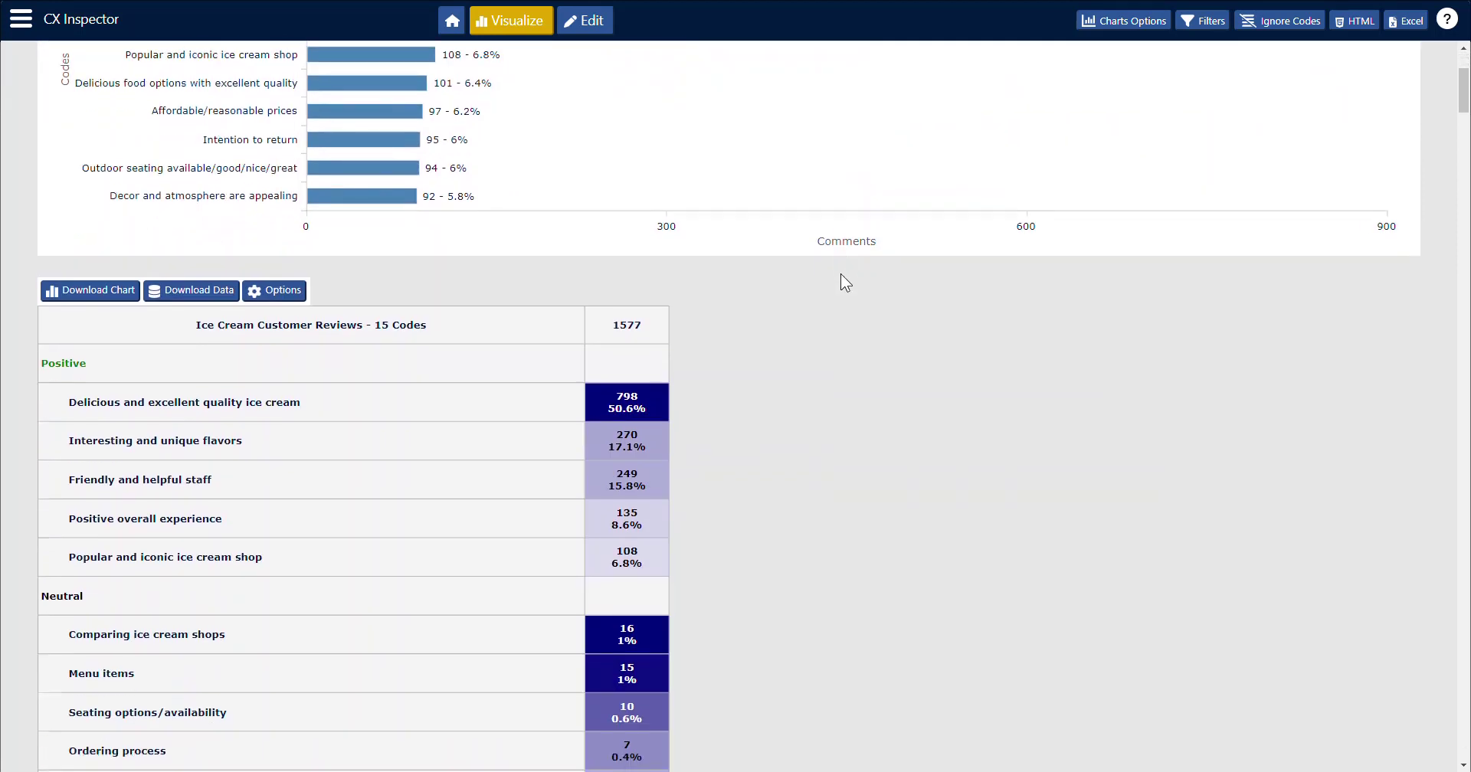
pyautogui.scroll(-6, 841, 273)
pyautogui.scroll(-6, 879, 289)
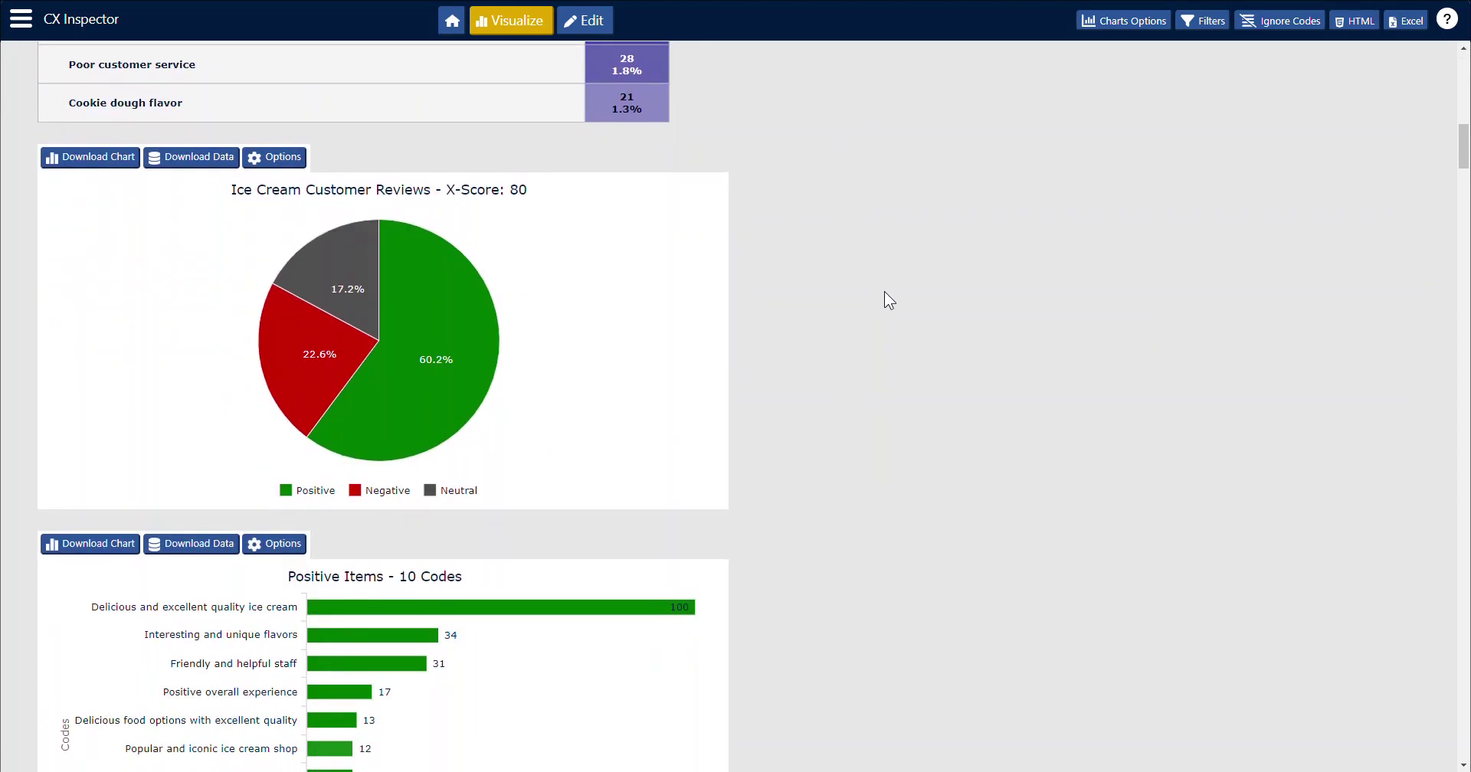
pyautogui.scroll(-1, 884, 292)
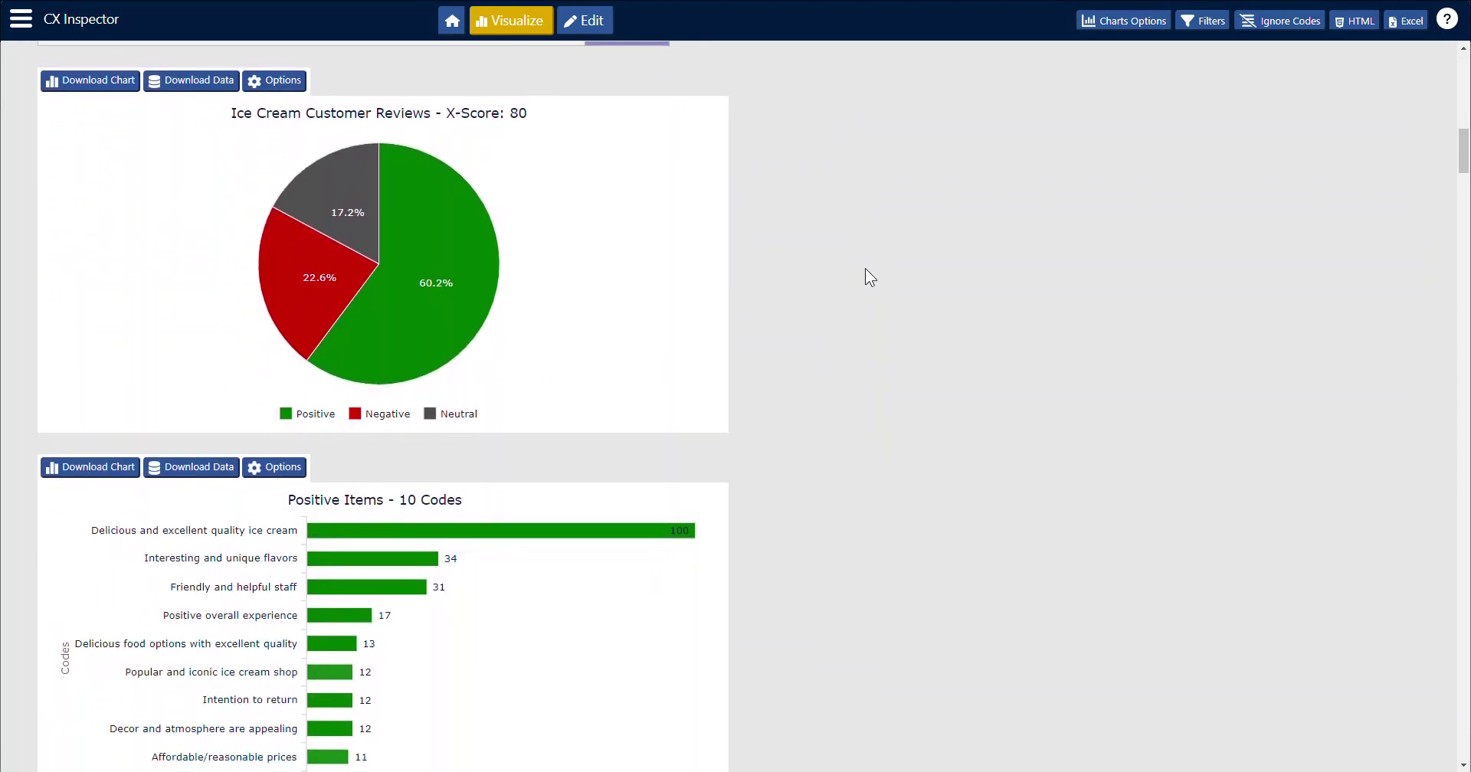
pyautogui.moveTo(333, 347)
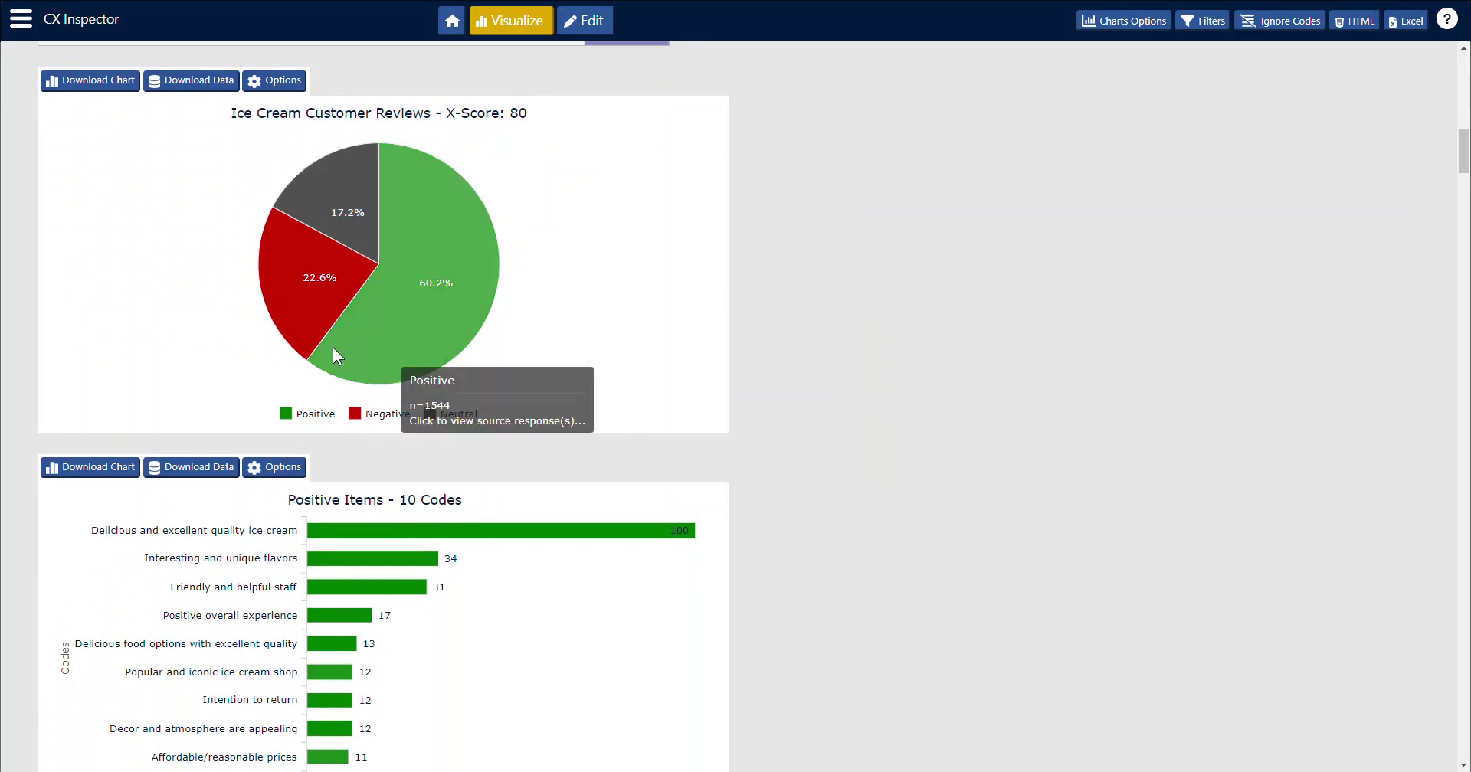
pyautogui.click(278, 288)
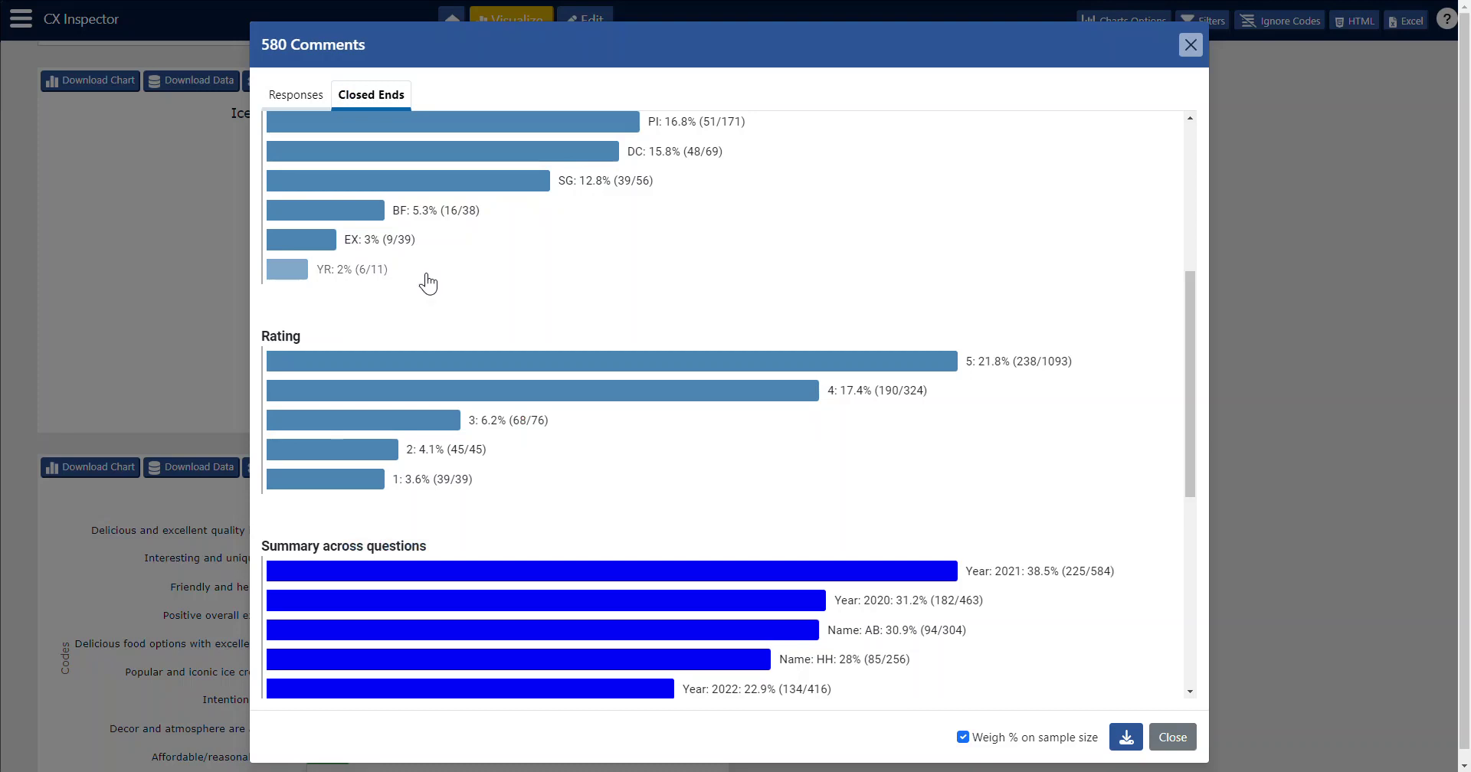
pyautogui.click(296, 94)
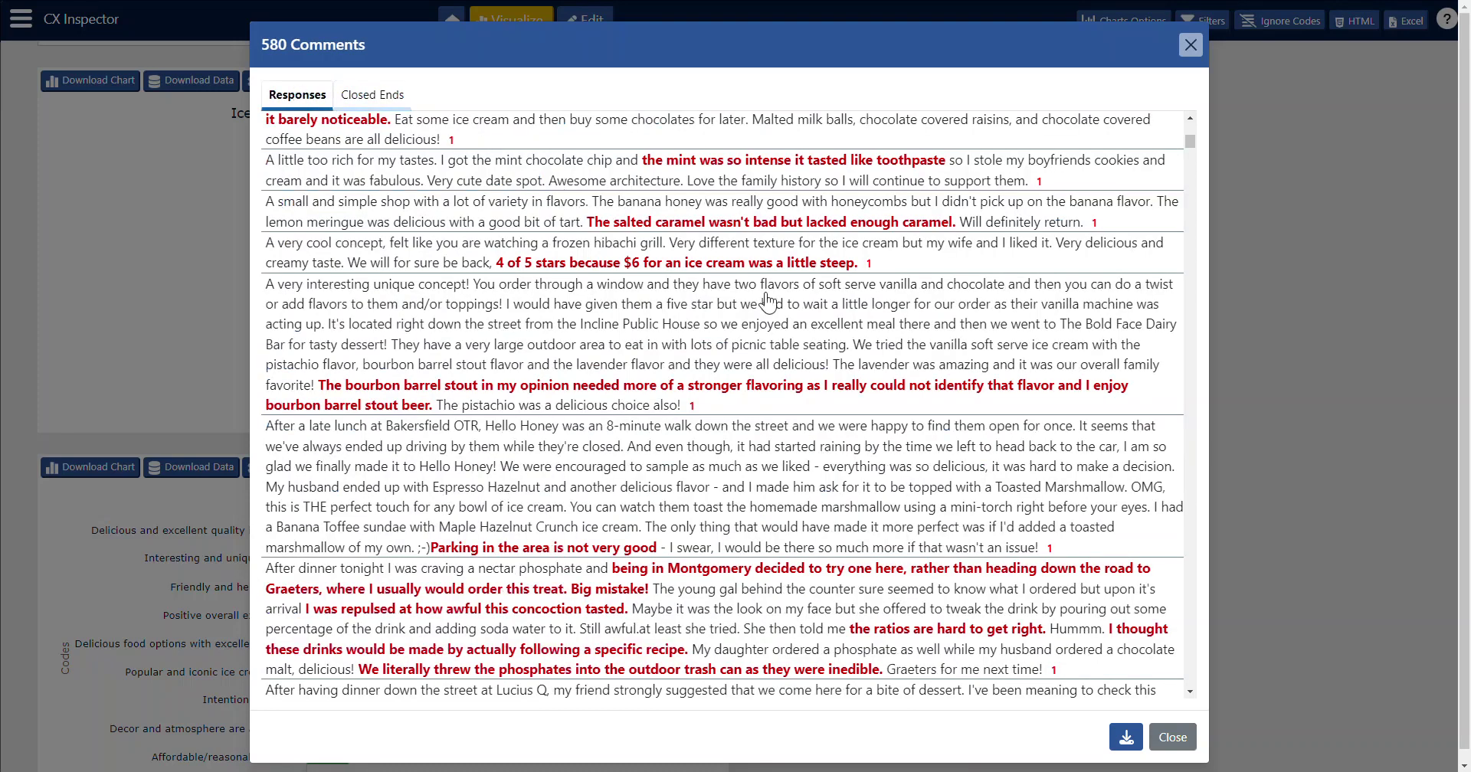
pyautogui.click(1190, 49)
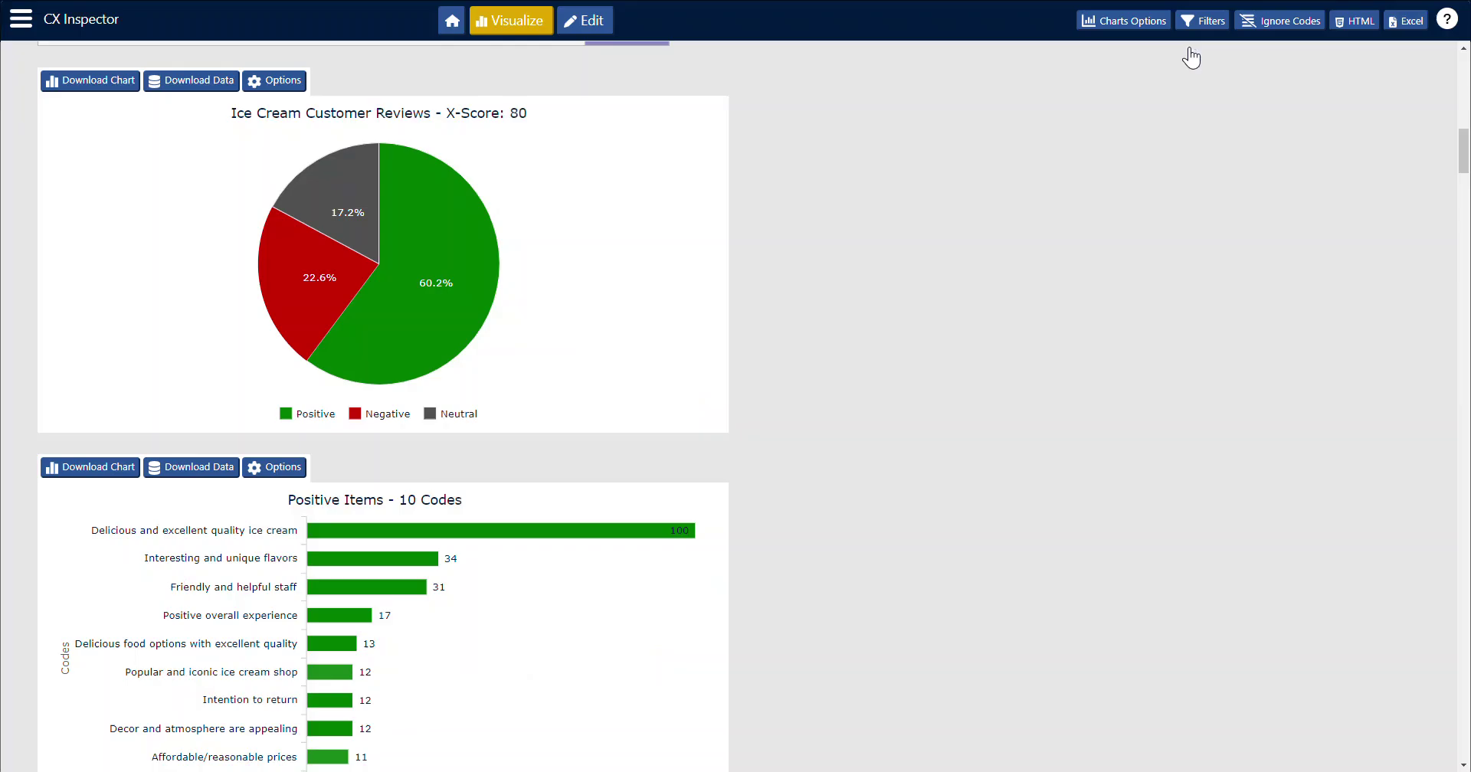
# - Examine the Positive Items and Negative Items bar charts and the 25-code table split by sentiment
pyautogui.scroll(-3, 922, 241)
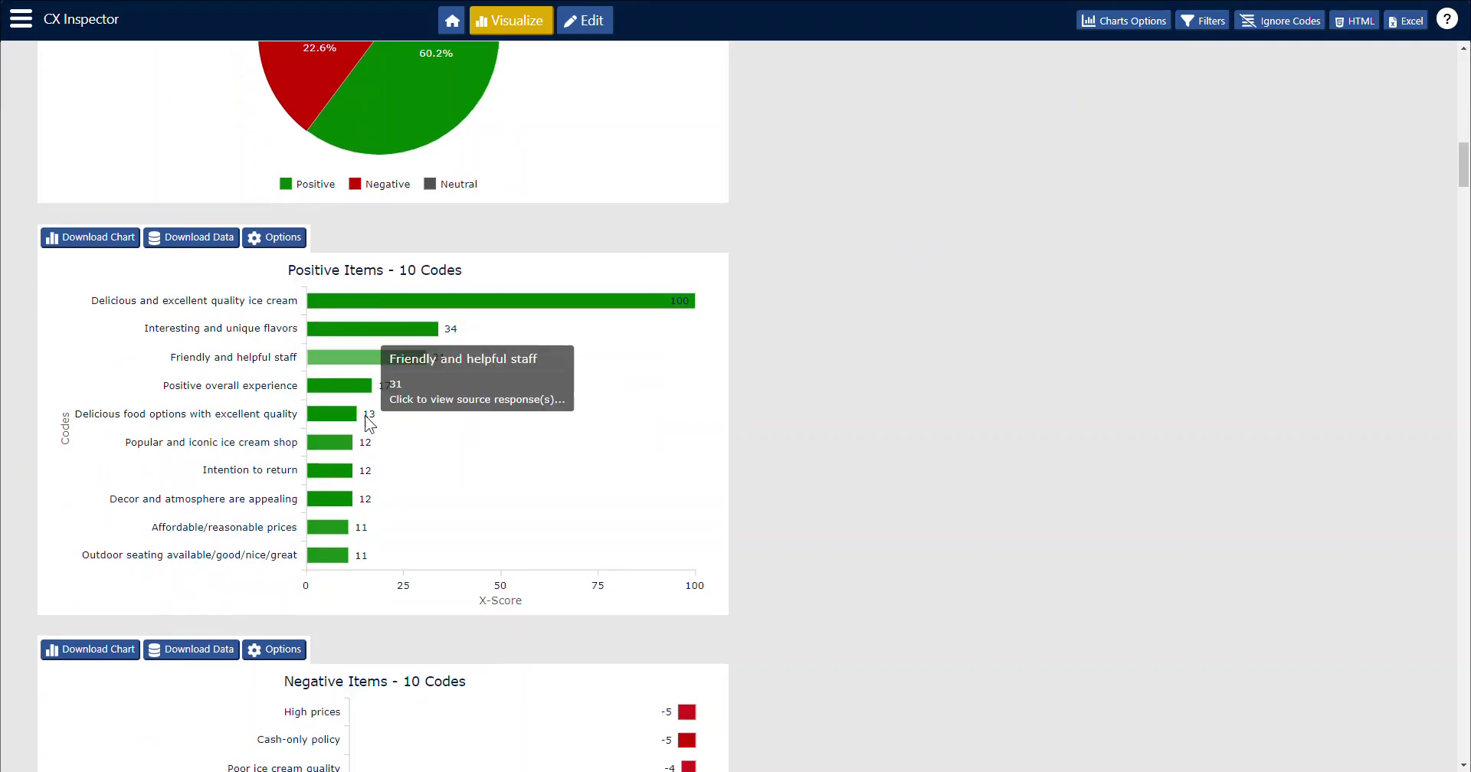
pyautogui.scroll(-6, 1018, 360)
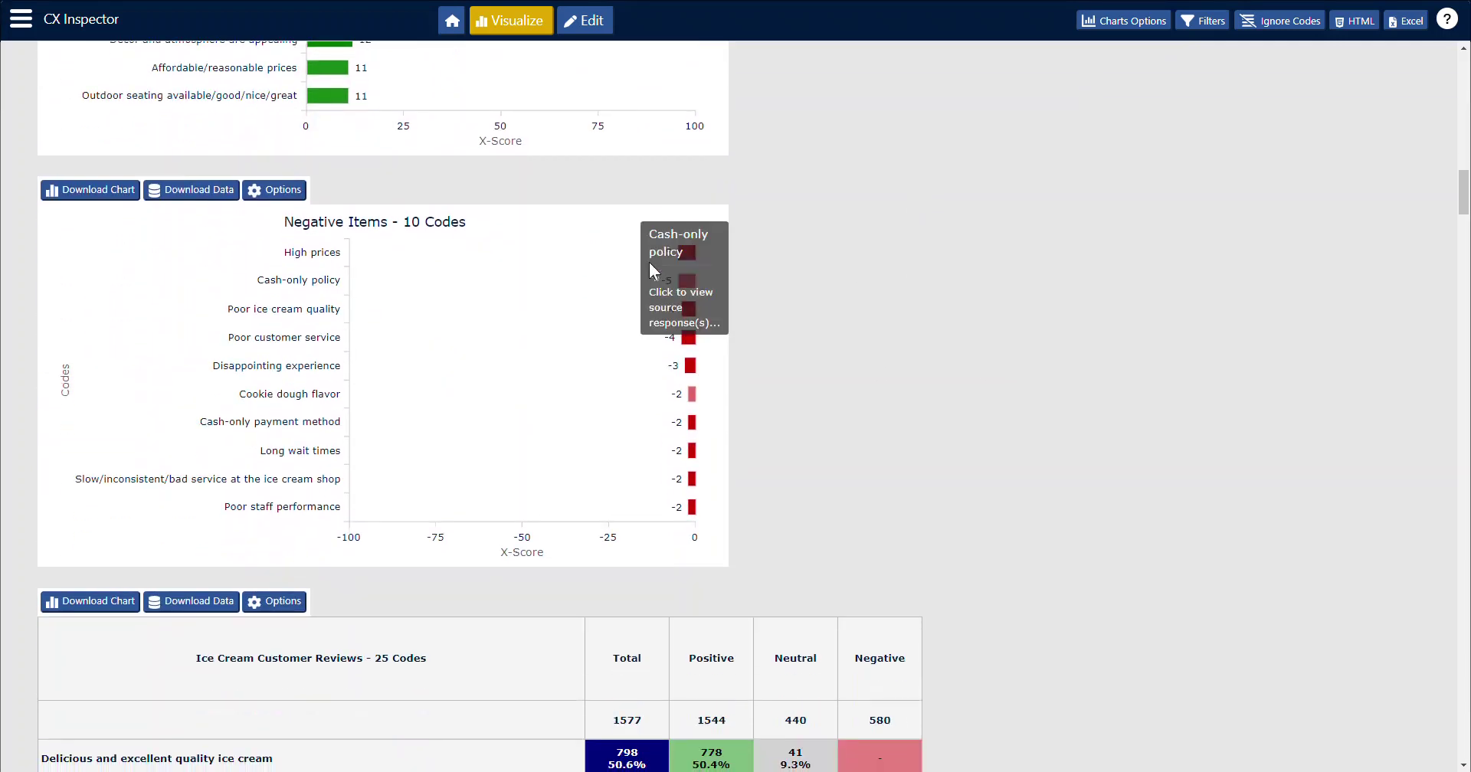
pyautogui.scroll(-6, 1046, 426)
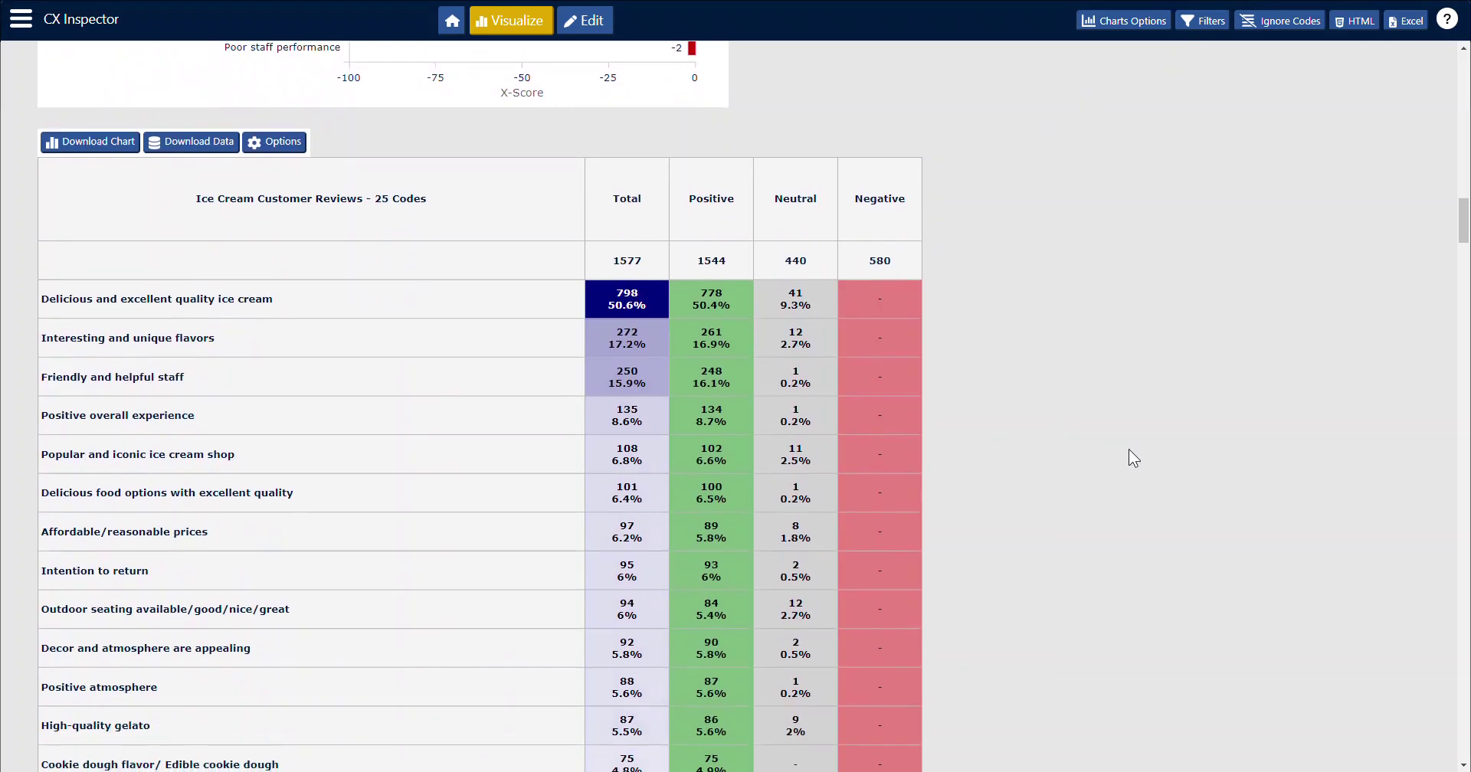
pyautogui.scroll(-2, 1156, 429)
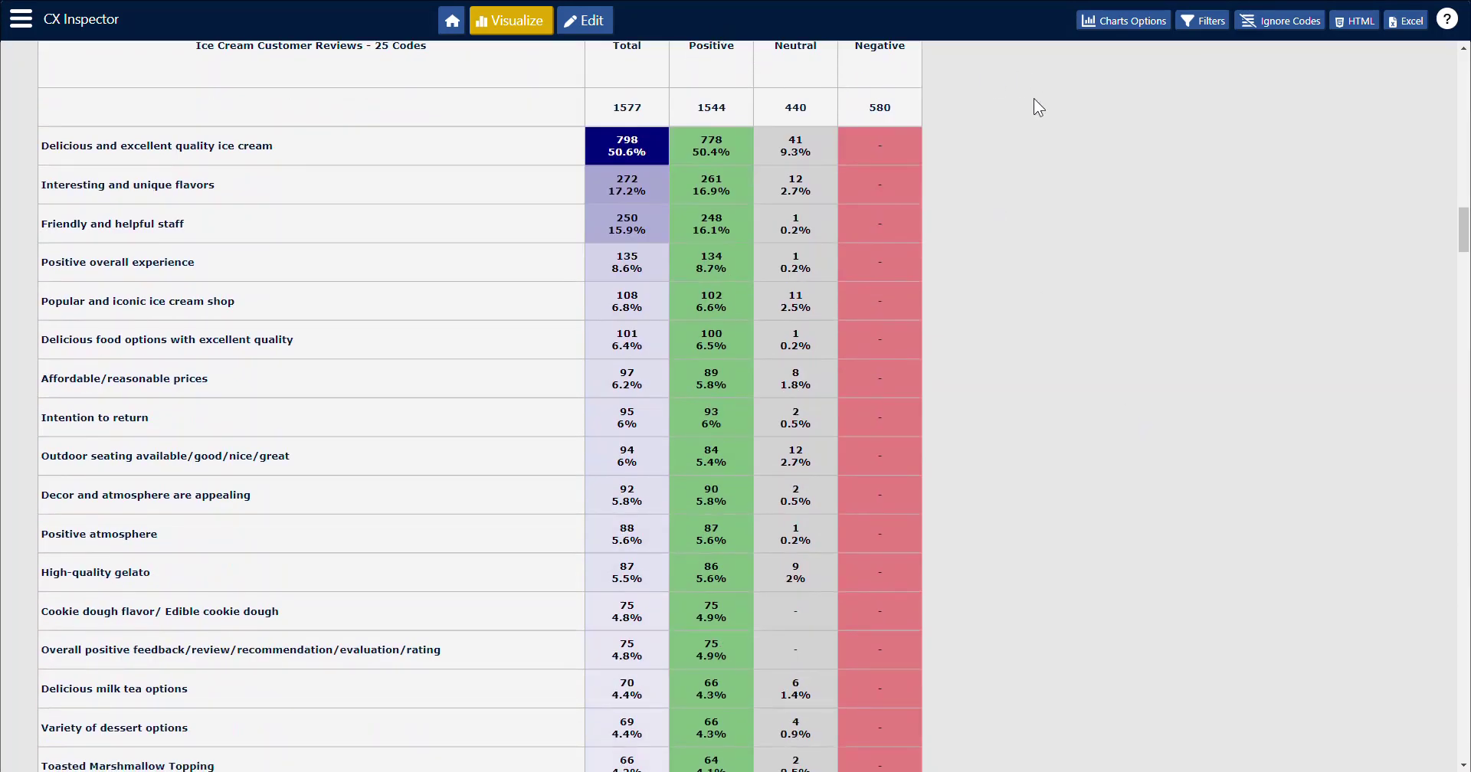
pyautogui.scroll(-8, 1033, 103)
pyautogui.scroll(7, 1063, 221)
# - Examine the word clouds for ice cream quality, unique flavors and friendly staff, including word frequencies in the flavors cloud
pyautogui.scroll(-12, 1063, 222)
pyautogui.scroll(-2, 1064, 227)
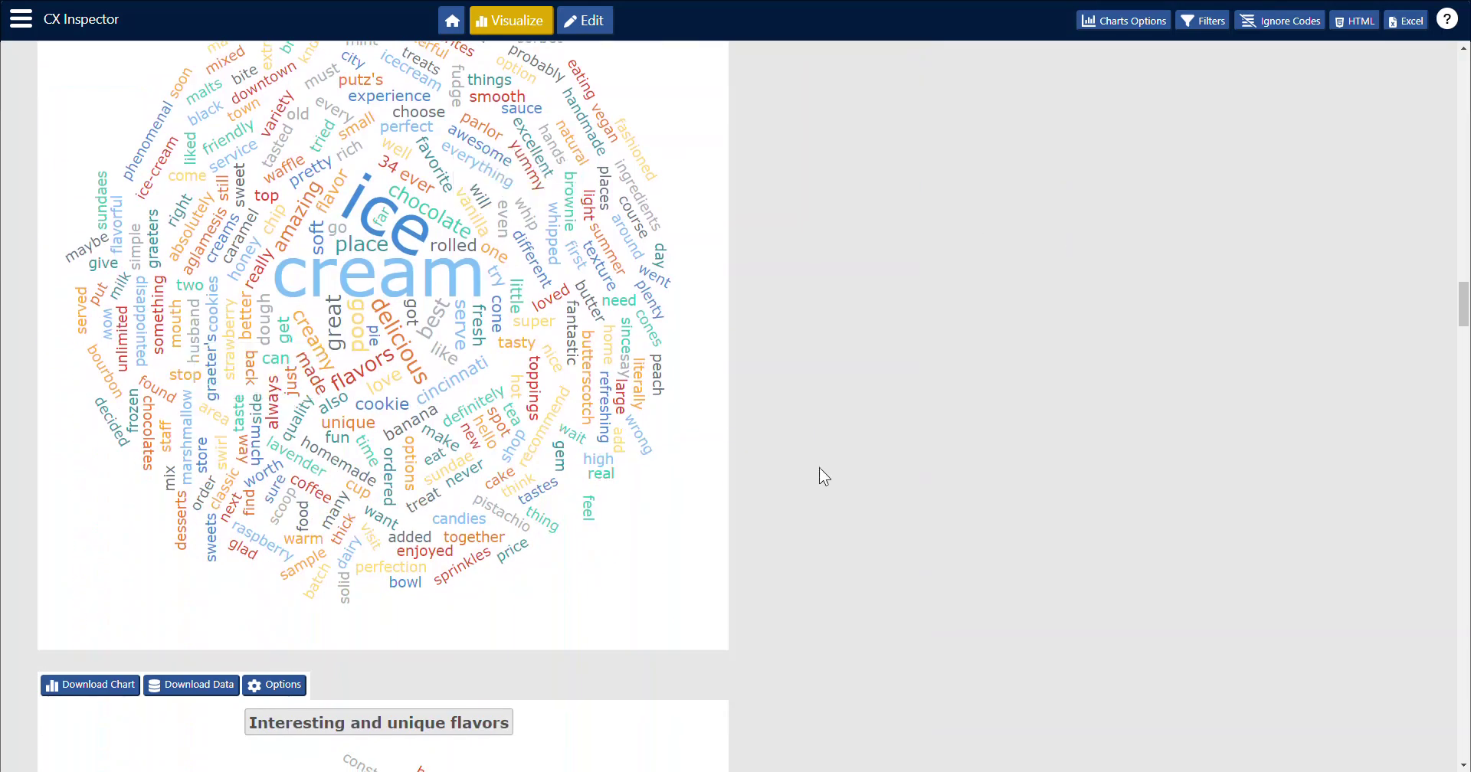
pyautogui.scroll(2, 821, 471)
pyautogui.scroll(-1, 819, 468)
pyautogui.scroll(2, 817, 467)
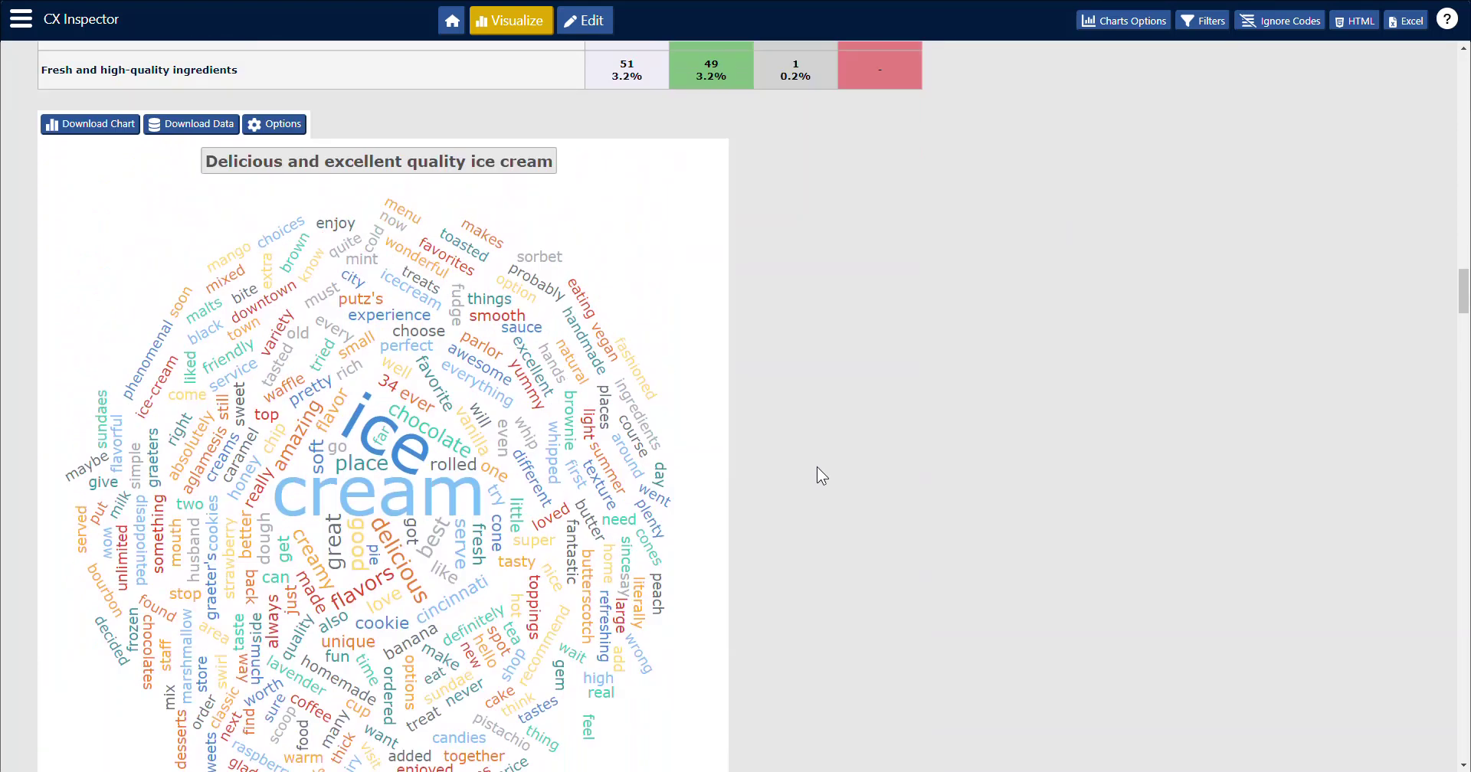
pyautogui.scroll(-9, 967, 372)
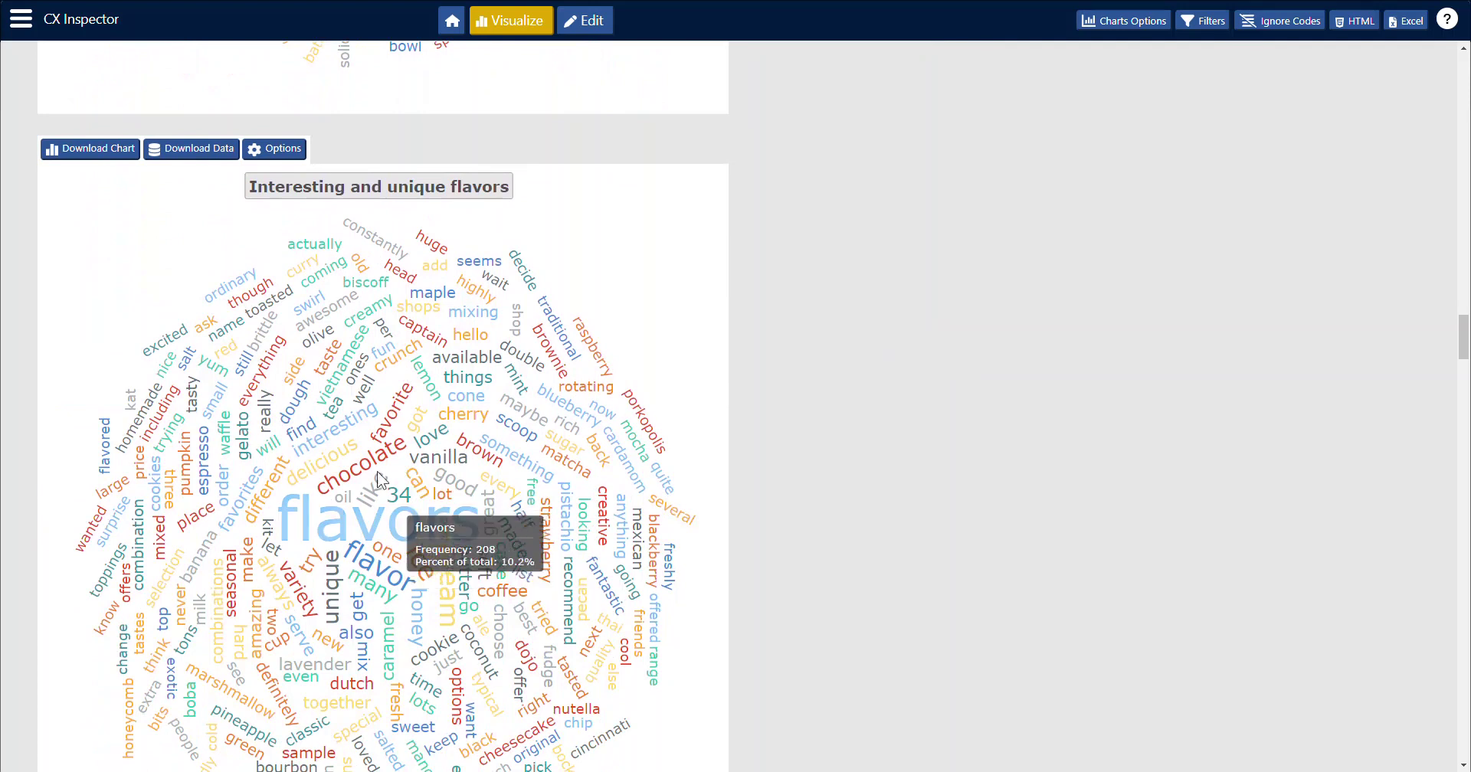
pyautogui.moveTo(378, 467)
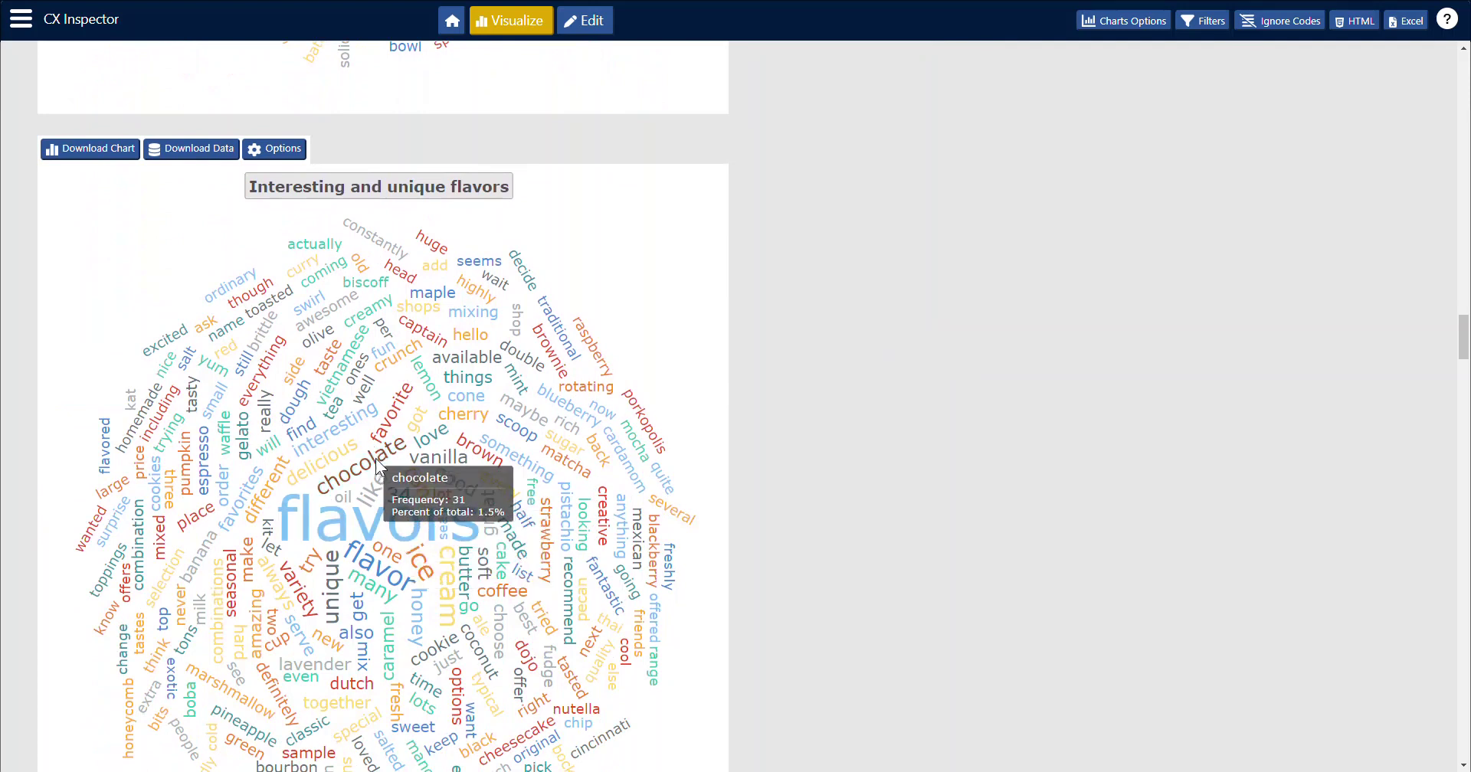
pyautogui.scroll(-5, 812, 463)
pyautogui.moveTo(378, 270)
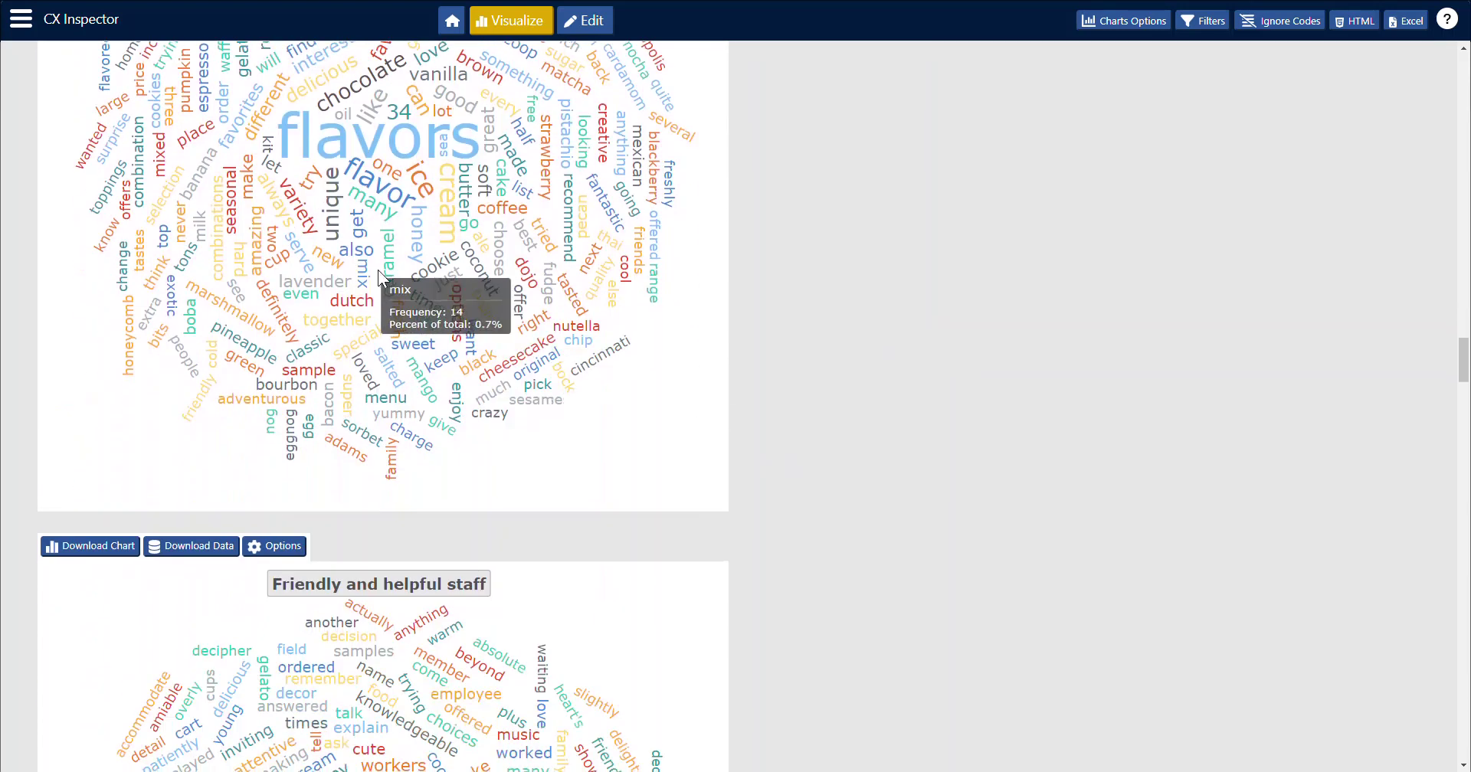
pyautogui.scroll(-4, 1047, 416)
# - Compare the code bar charts by Year and by Name, and check the Name chart's Bar Series Options without changing them
pyautogui.scroll(-10, 1042, 423)
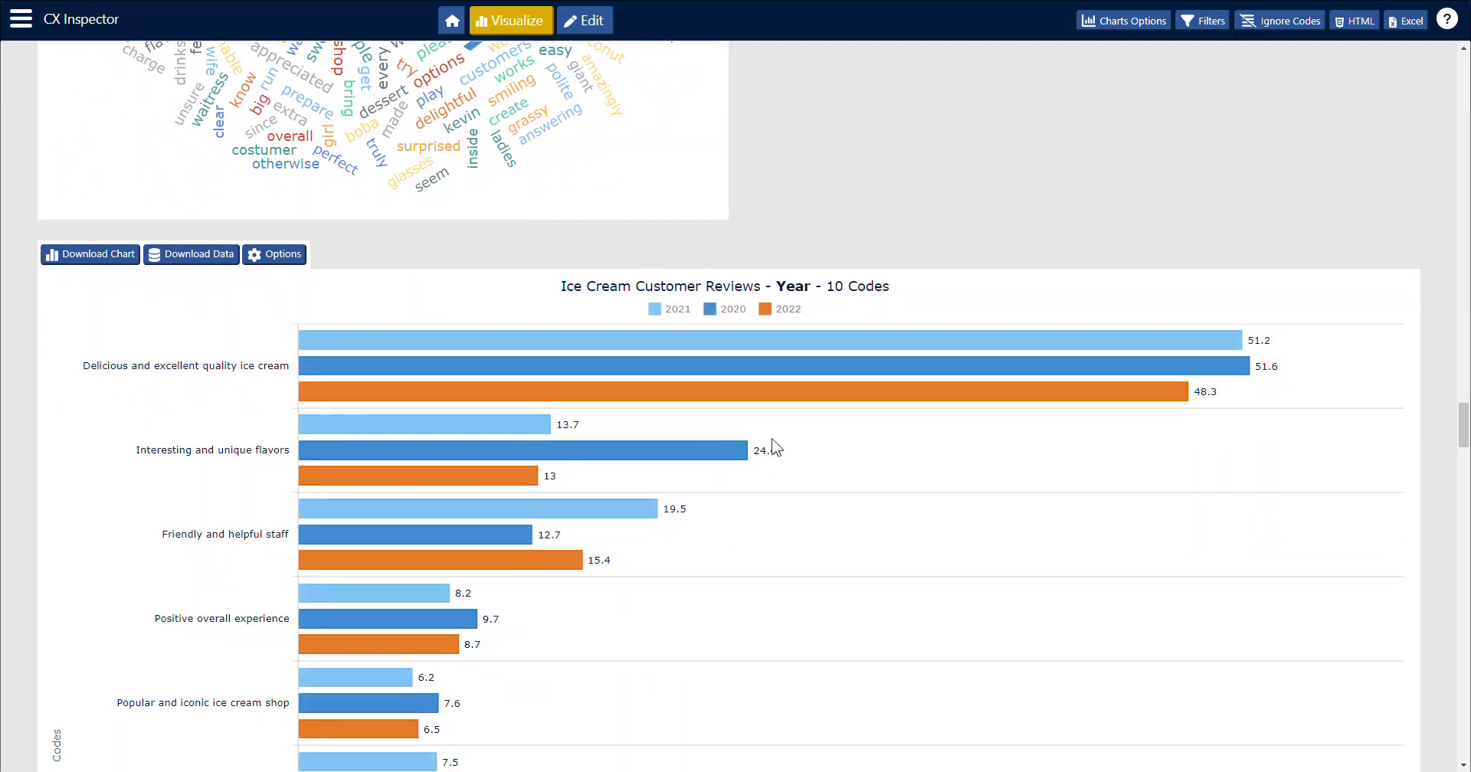
pyautogui.scroll(-3, 770, 441)
pyautogui.scroll(-10, 771, 438)
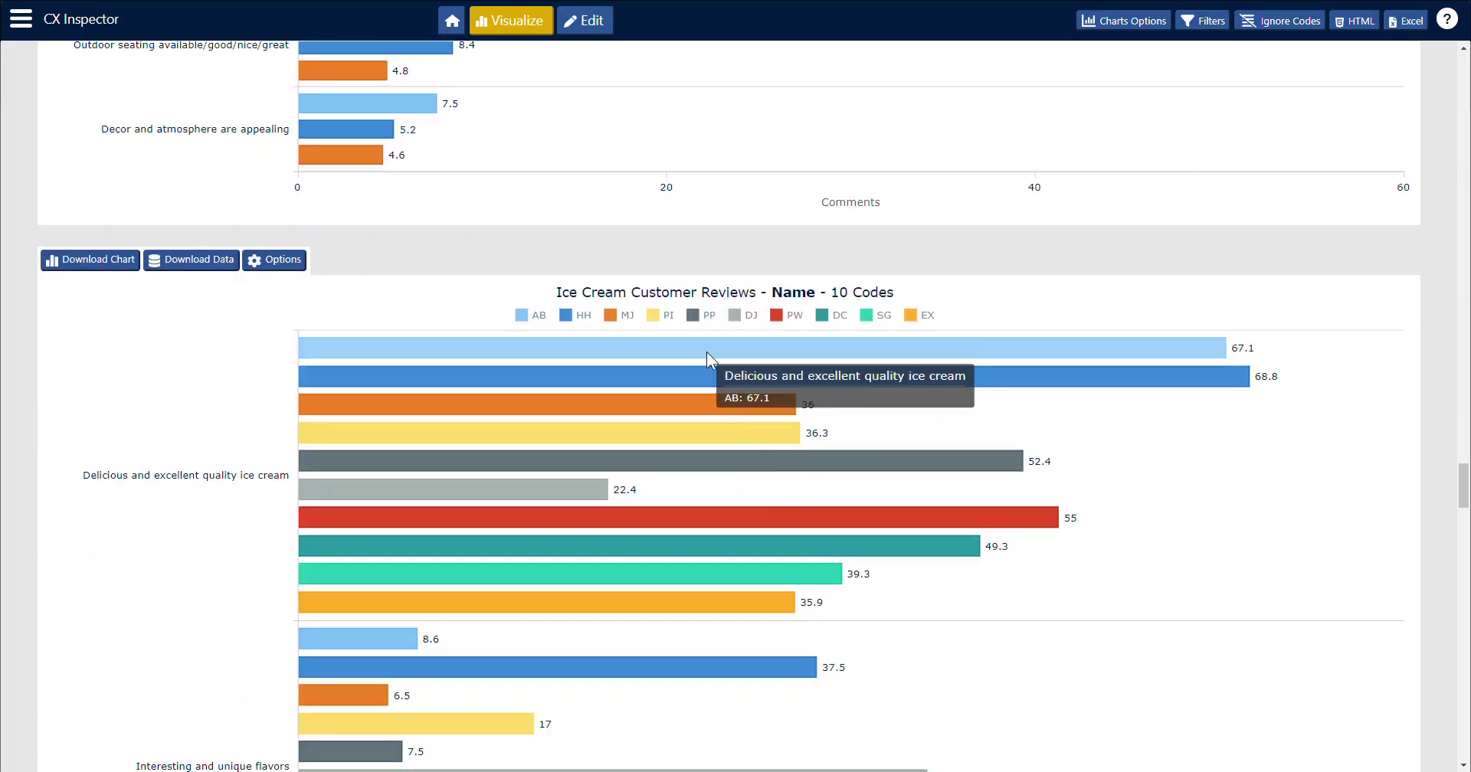
pyautogui.click(283, 260)
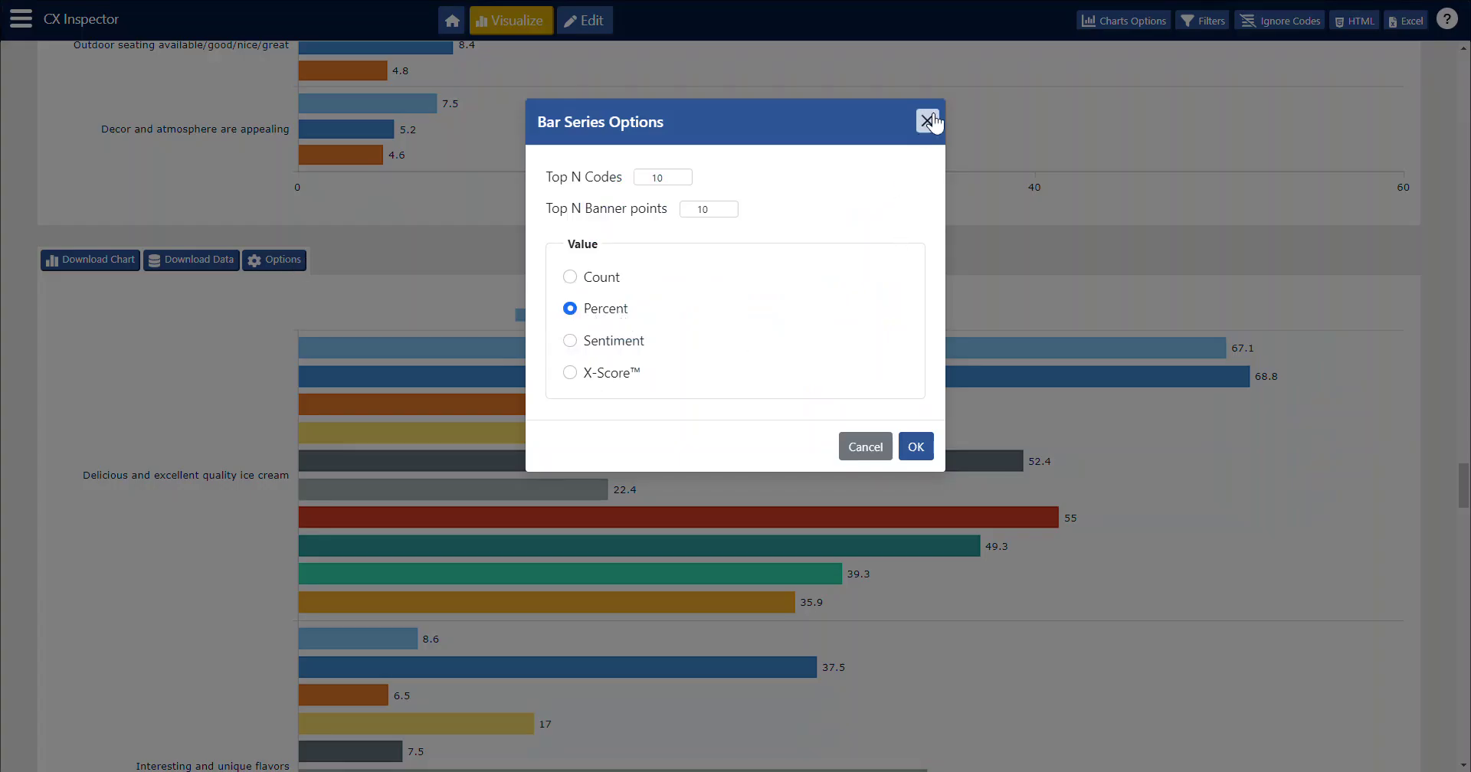
pyautogui.click(927, 121)
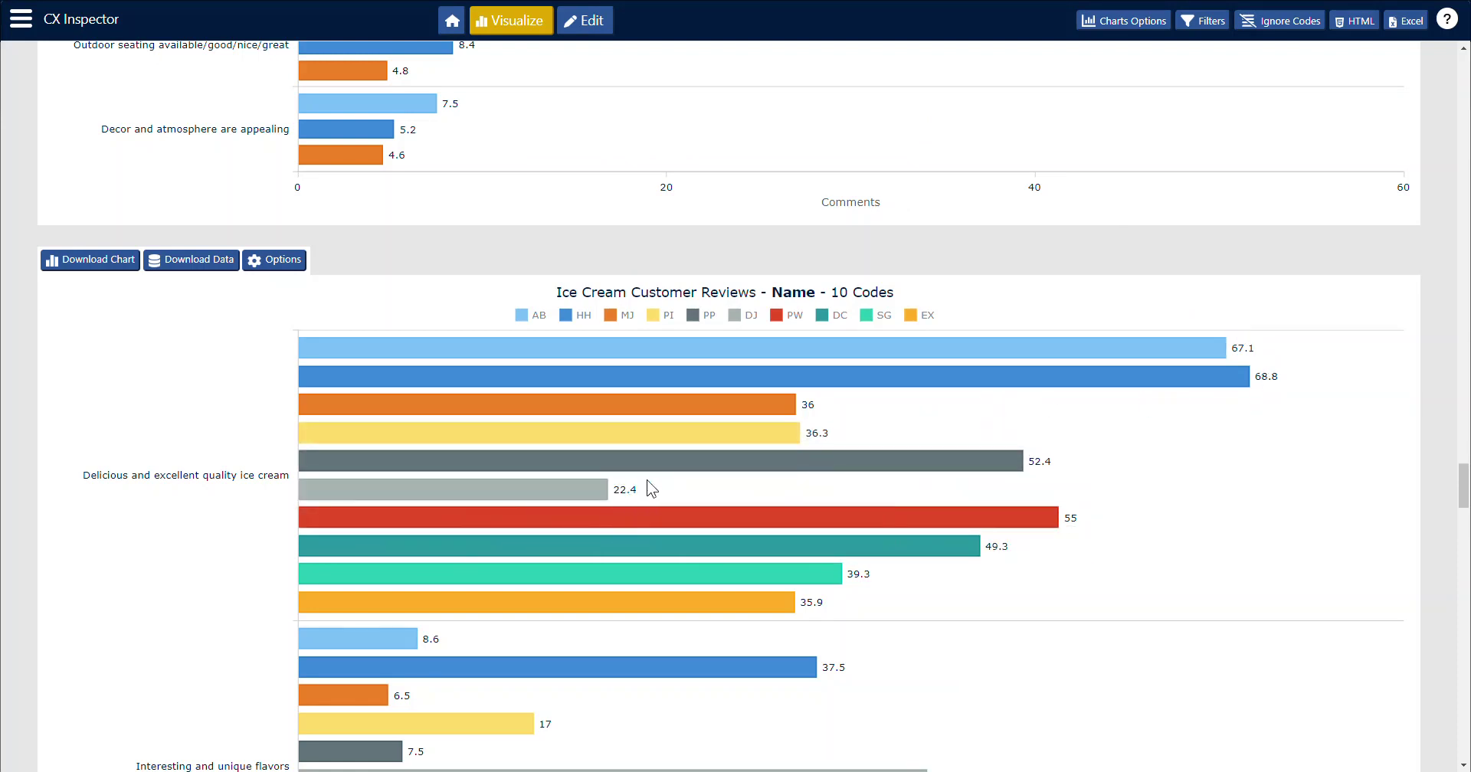
pyautogui.scroll(-2, 646, 480)
pyautogui.scroll(-3, 669, 480)
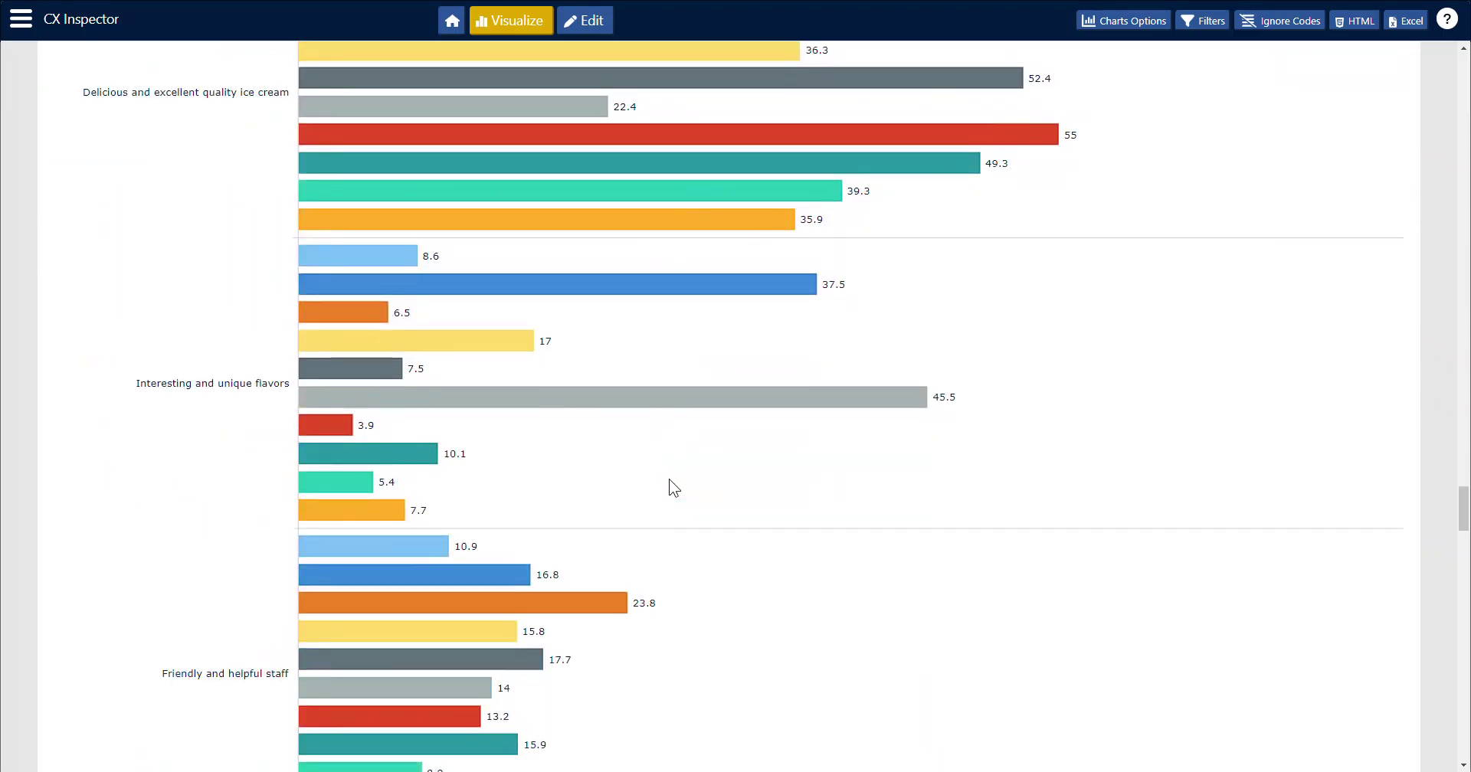
pyautogui.scroll(-5, 669, 479)
pyautogui.scroll(-3, 669, 480)
# - Export the whole chart report as an HTML page and look through the exported page
pyautogui.scroll(17, 669, 478)
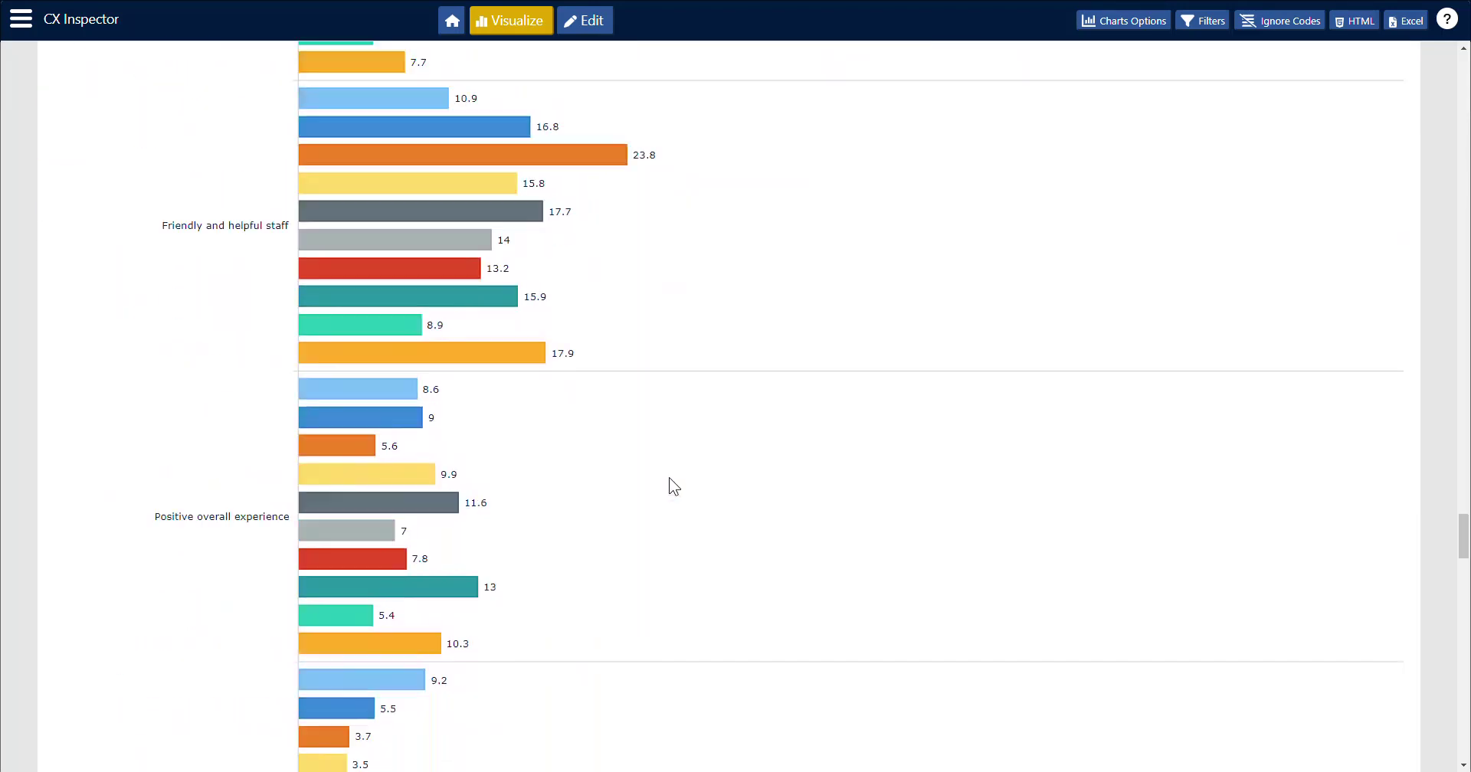
pyautogui.scroll(20, 646, 448)
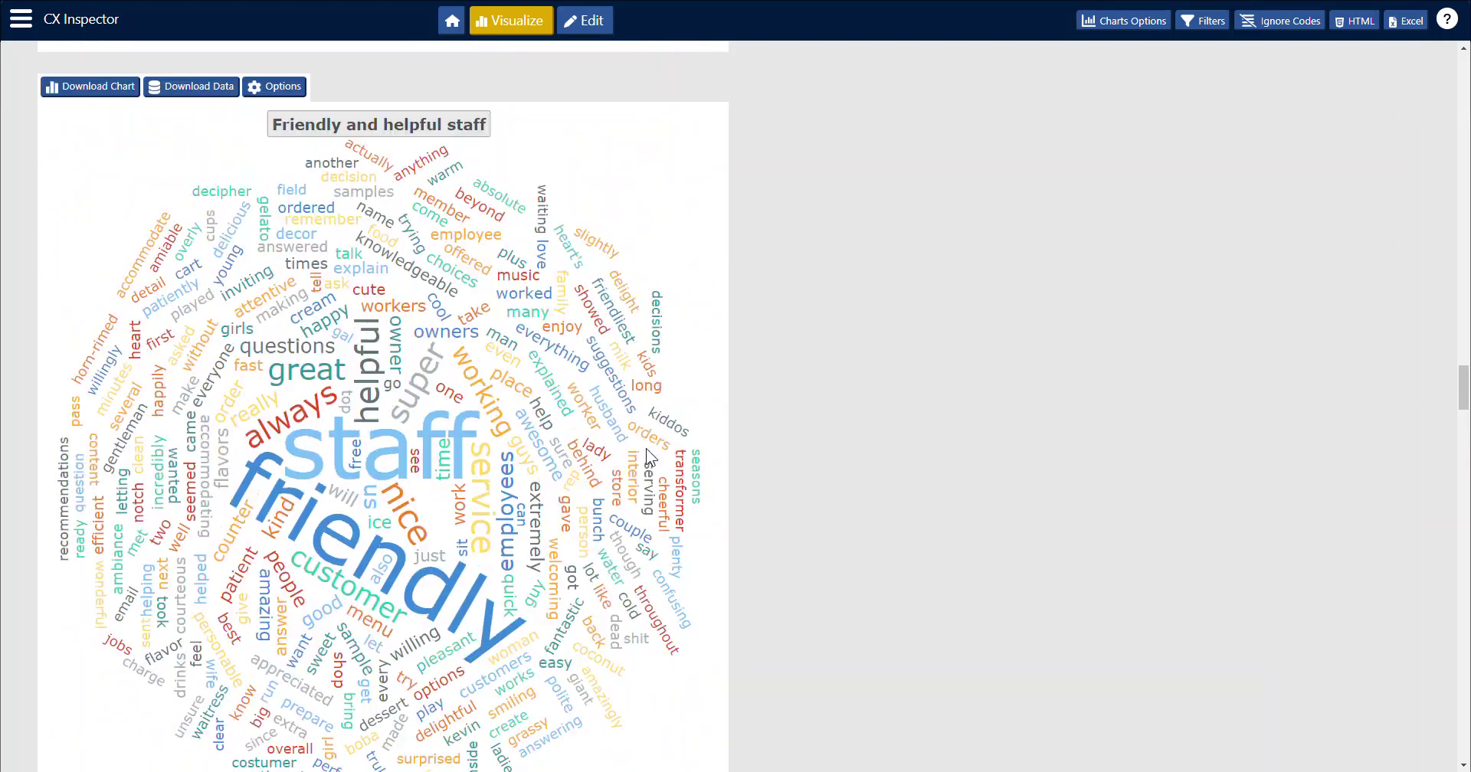
pyautogui.scroll(20, 646, 448)
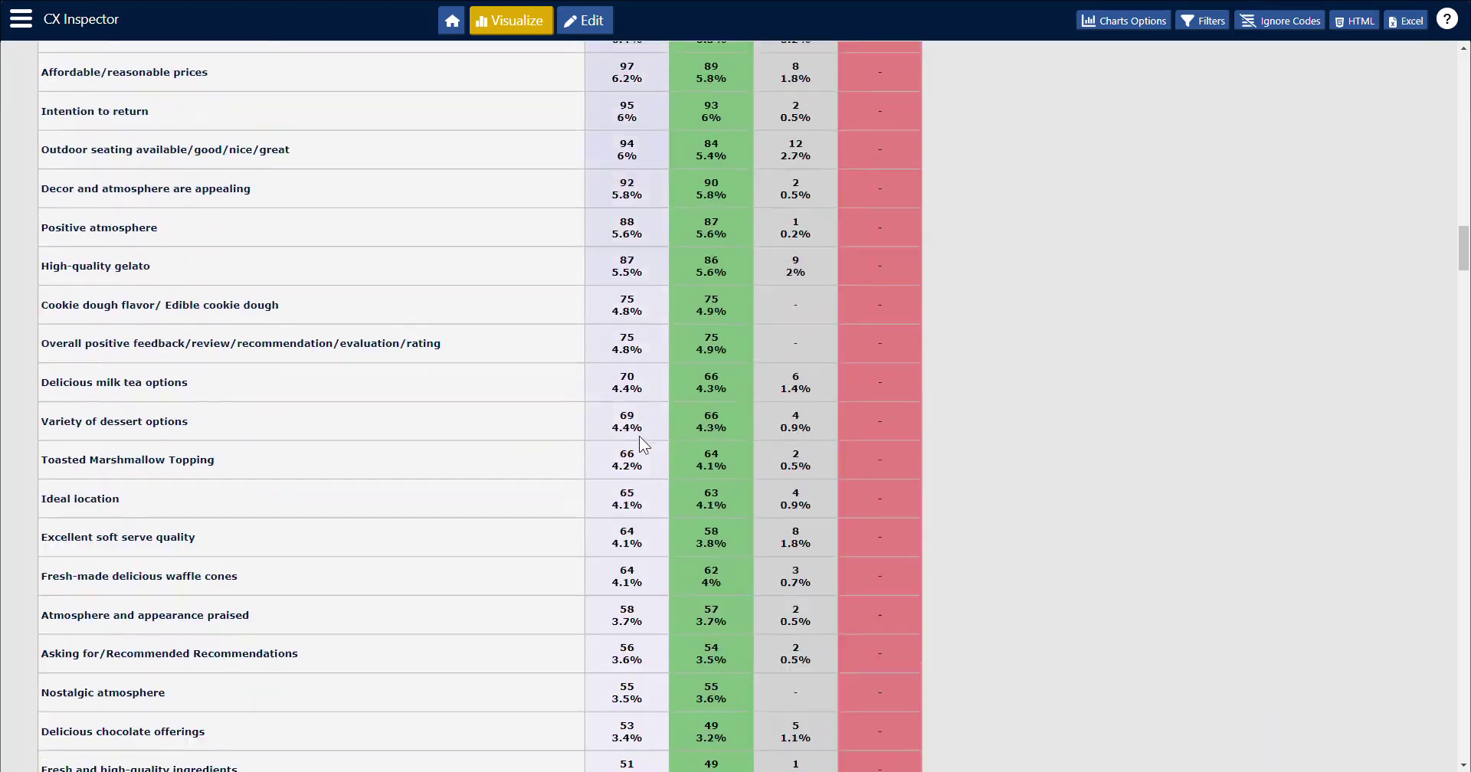
pyautogui.scroll(11, 600, 371)
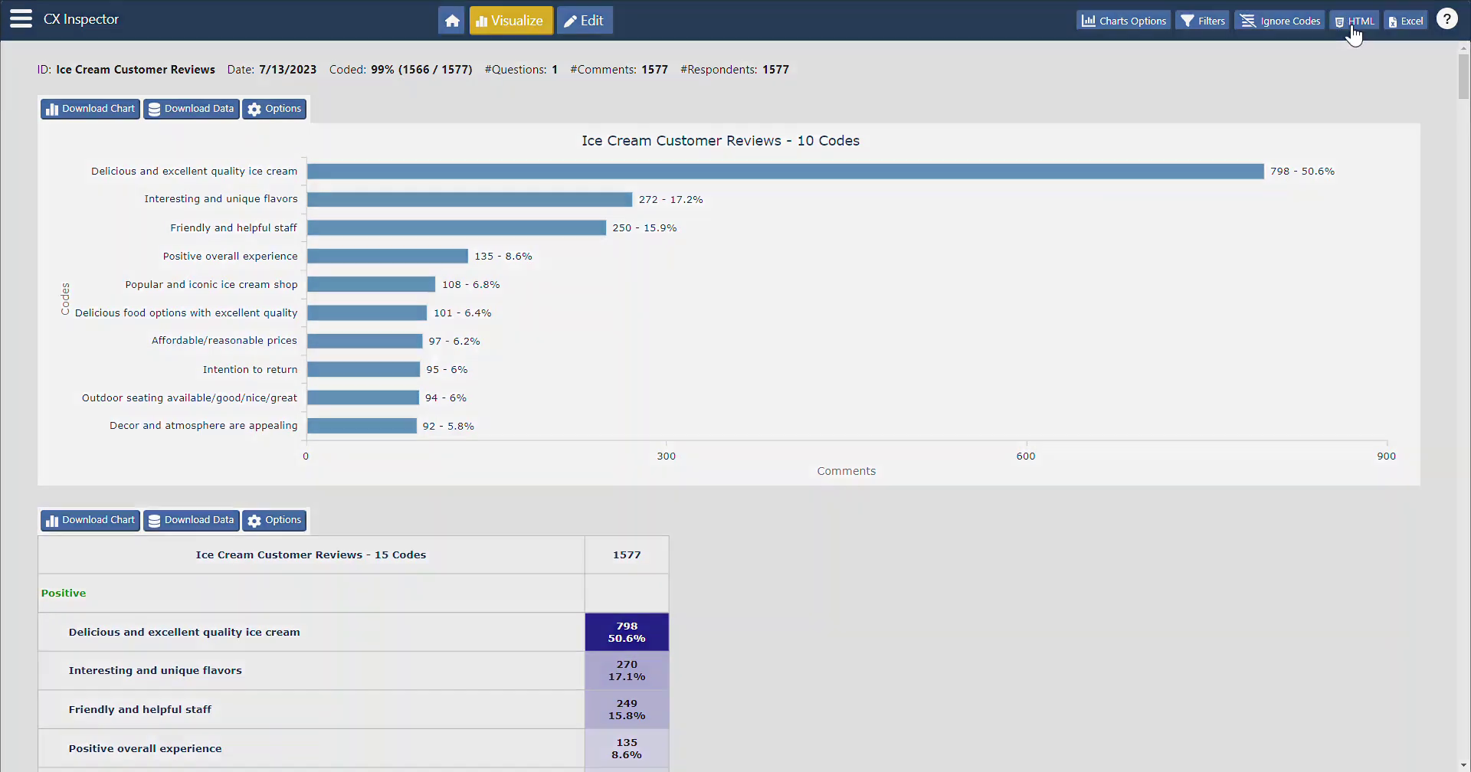
pyautogui.click(1352, 31)
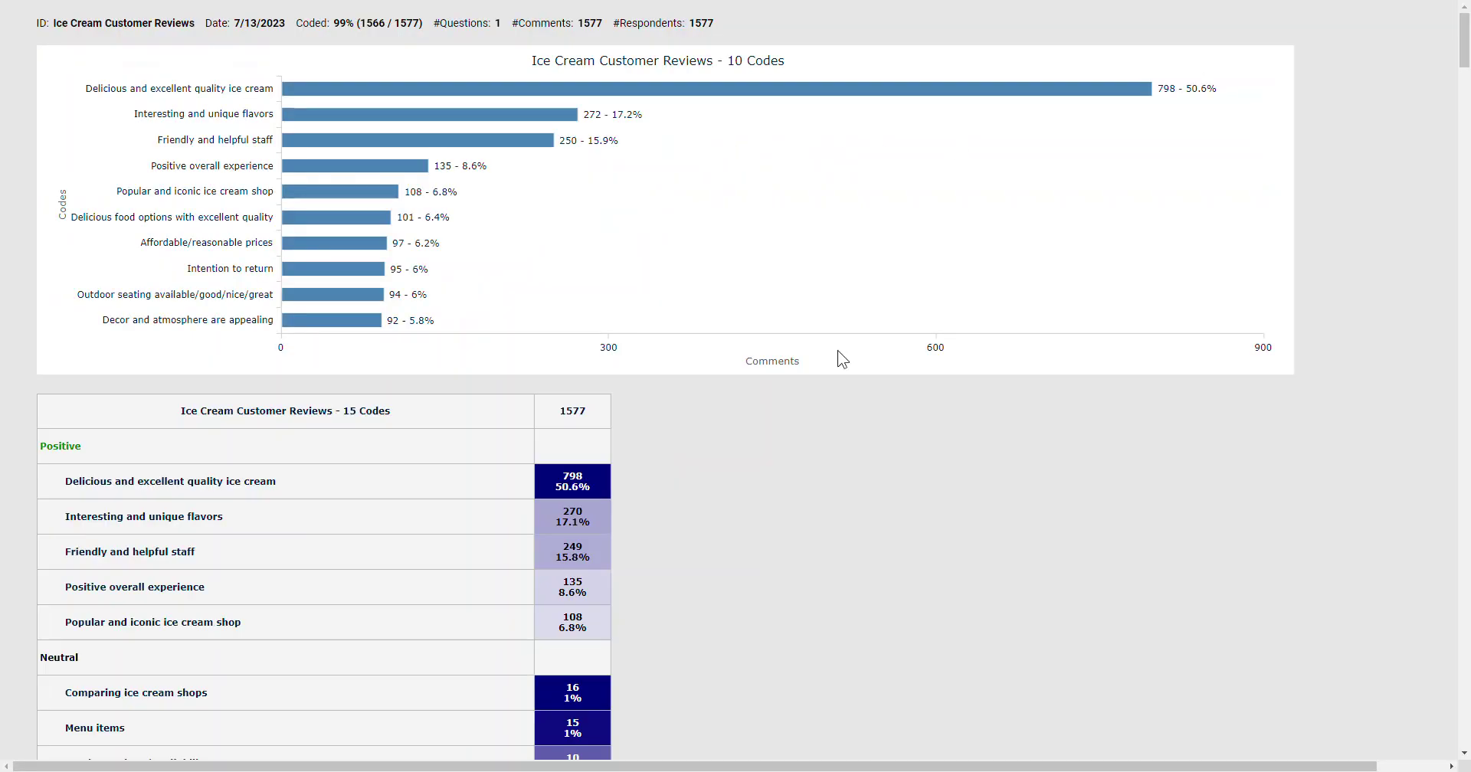
pyautogui.scroll(-10, 872, 485)
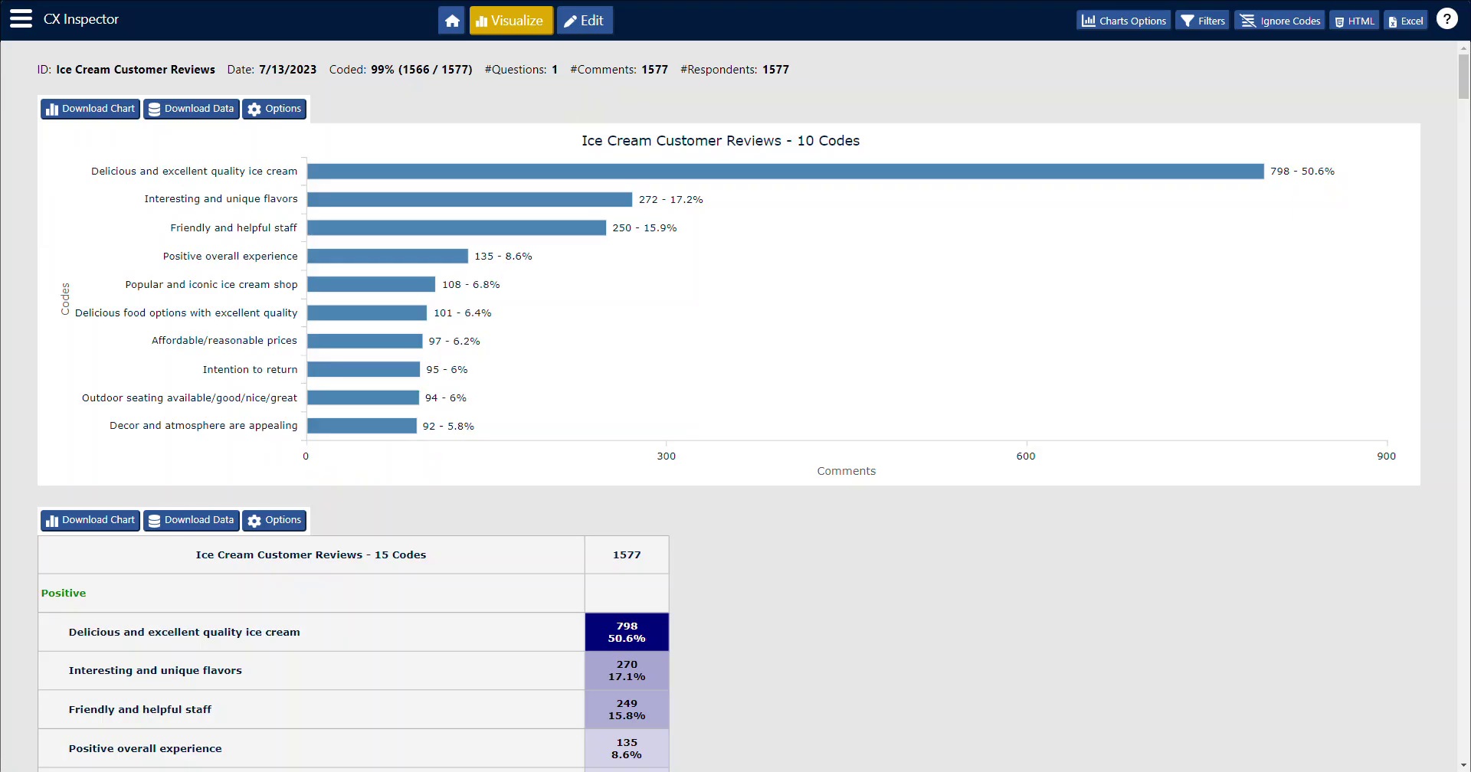
# - Export the coded results to Excel and review the code list with response counts on the Codes sheet
pyautogui.click(1418, 26)
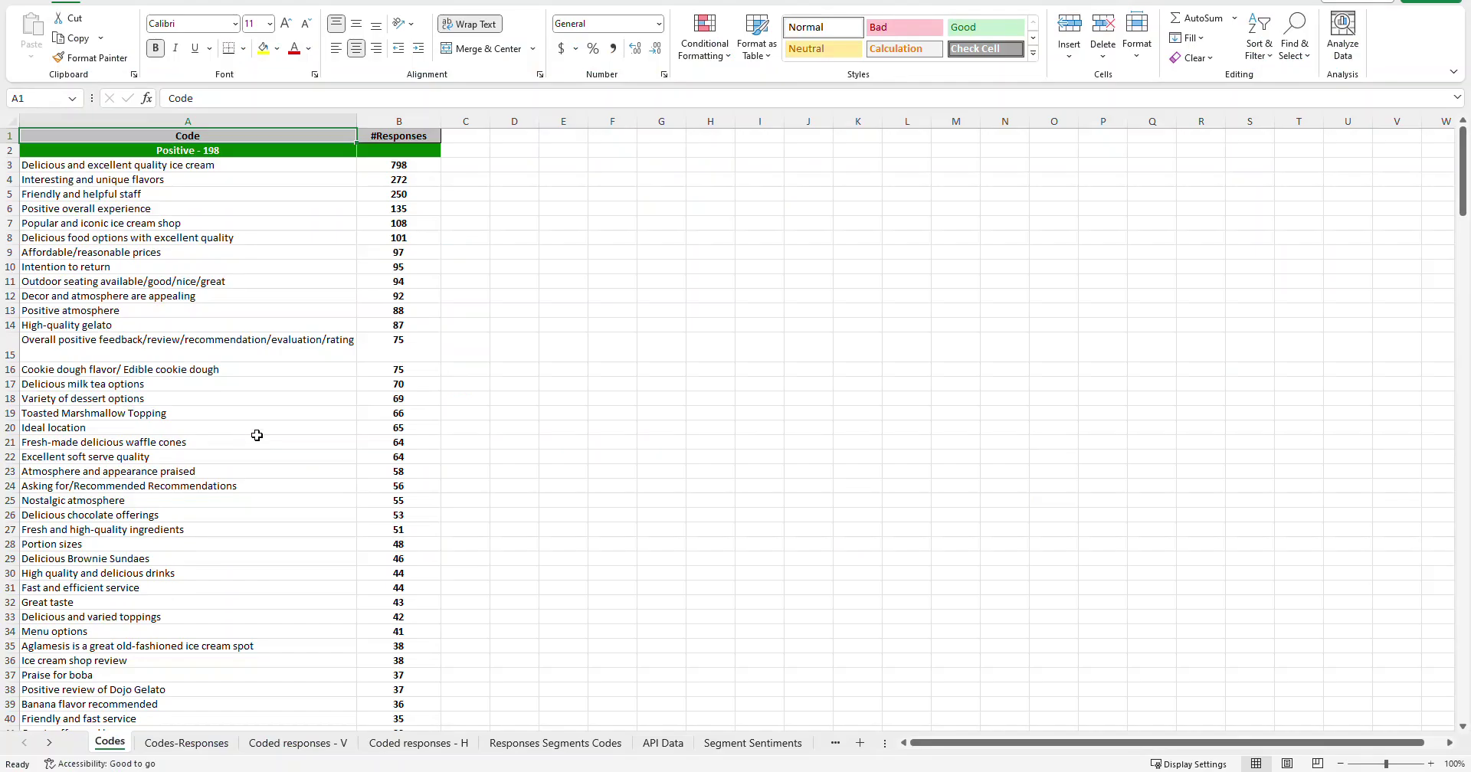
pyautogui.scroll(-5, 345, 260)
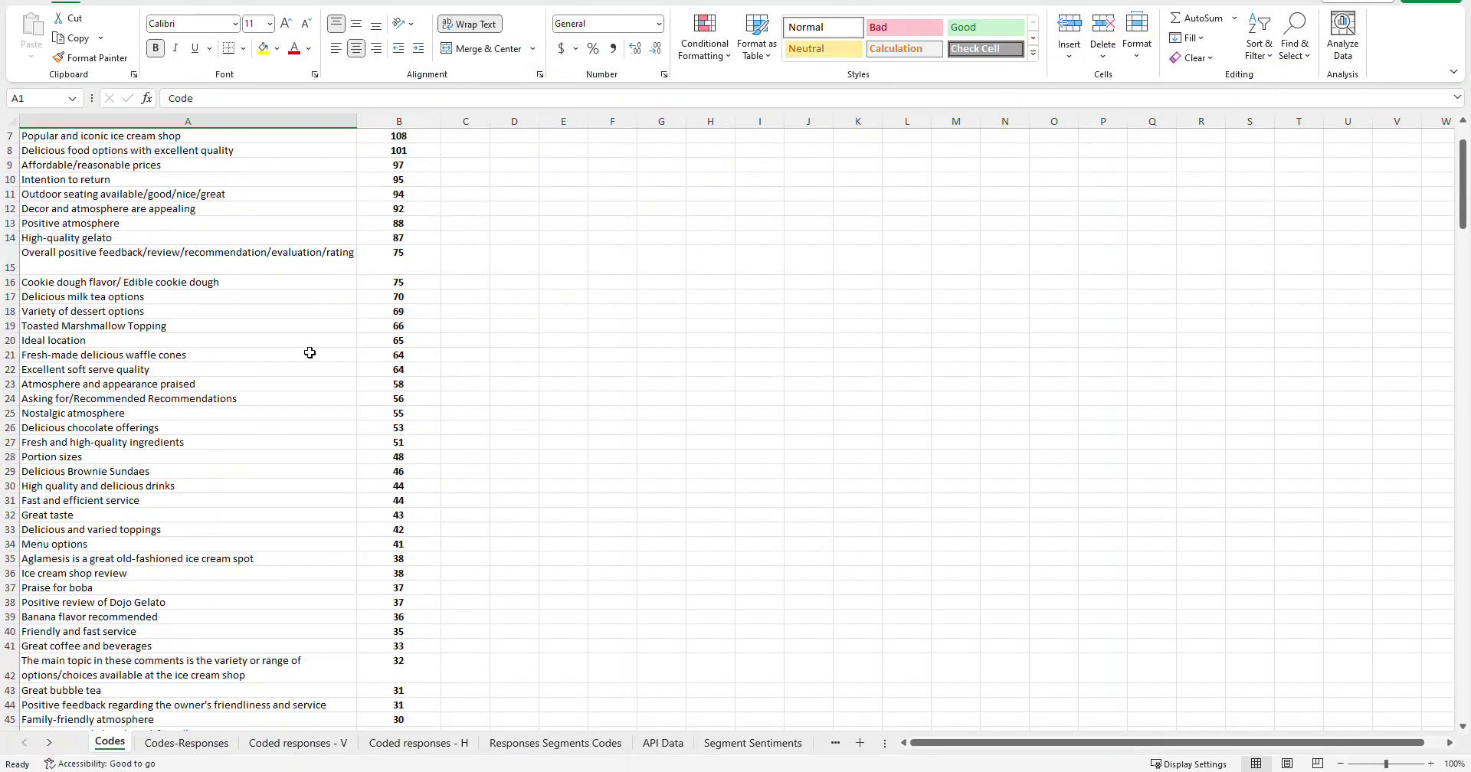
pyautogui.scroll(-16, 274, 449)
pyautogui.scroll(8, 274, 513)
pyautogui.scroll(6, 274, 512)
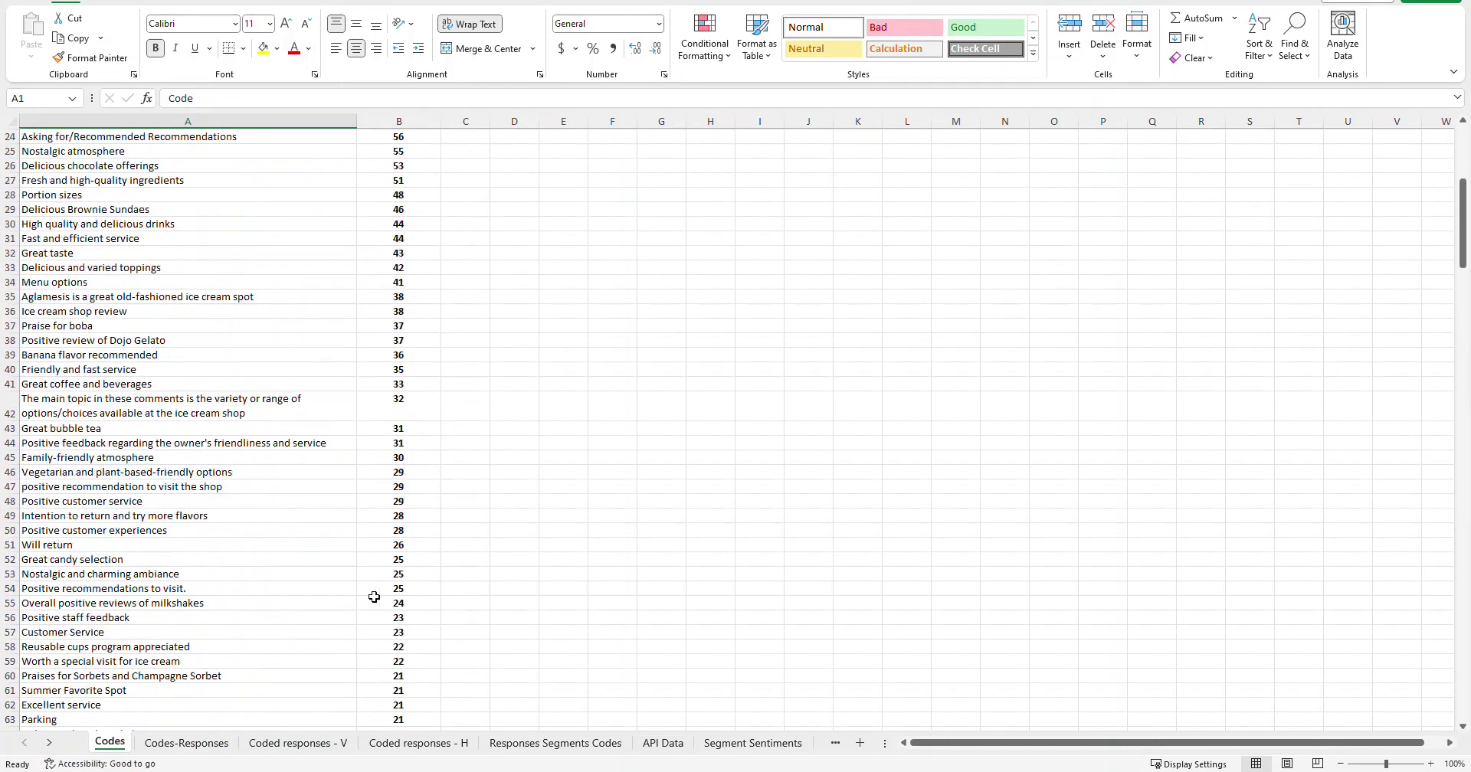
# - Examine the Variables, Segments, Sentiment and Codes columns on the workbook's API Data sheet
pyautogui.click(663, 742)
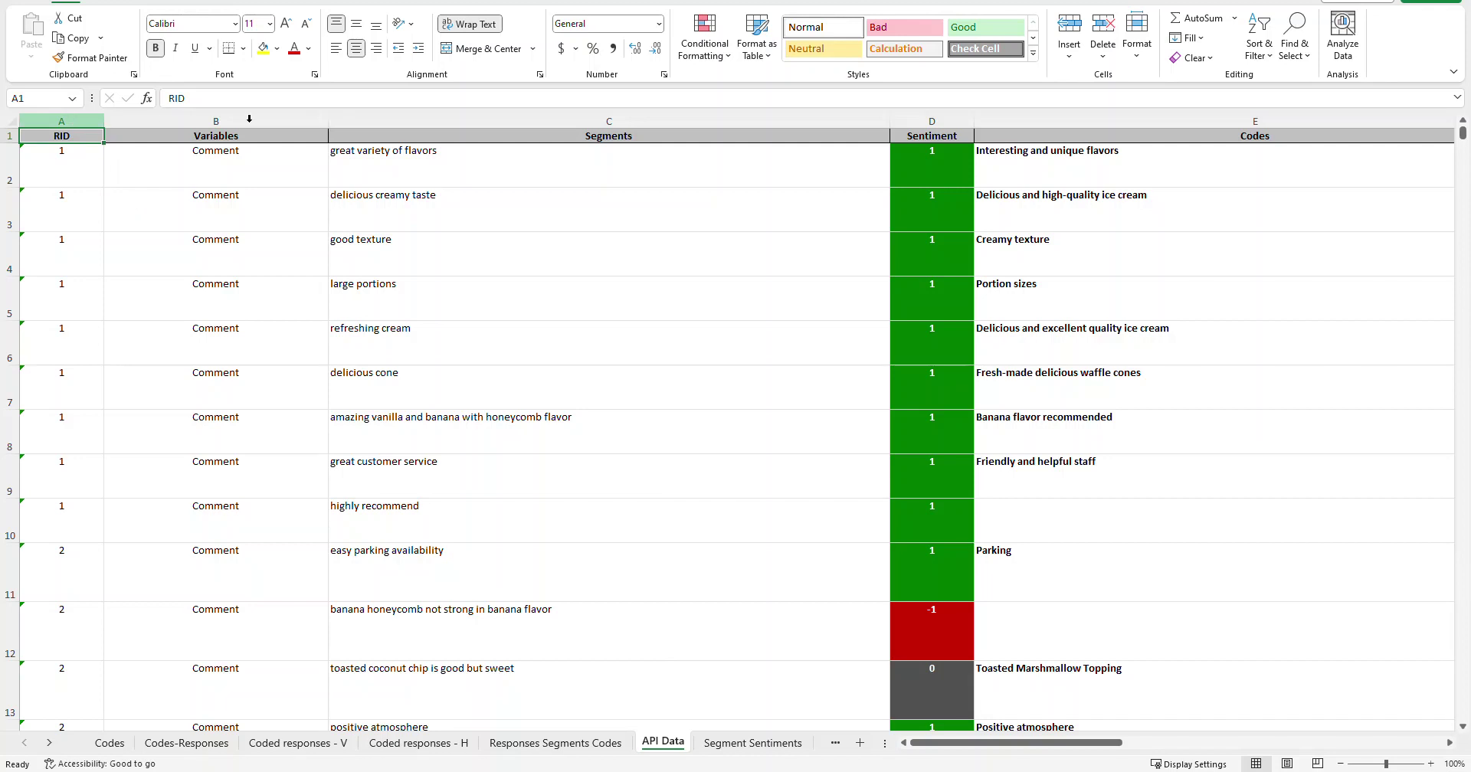
pyautogui.click(210, 123)
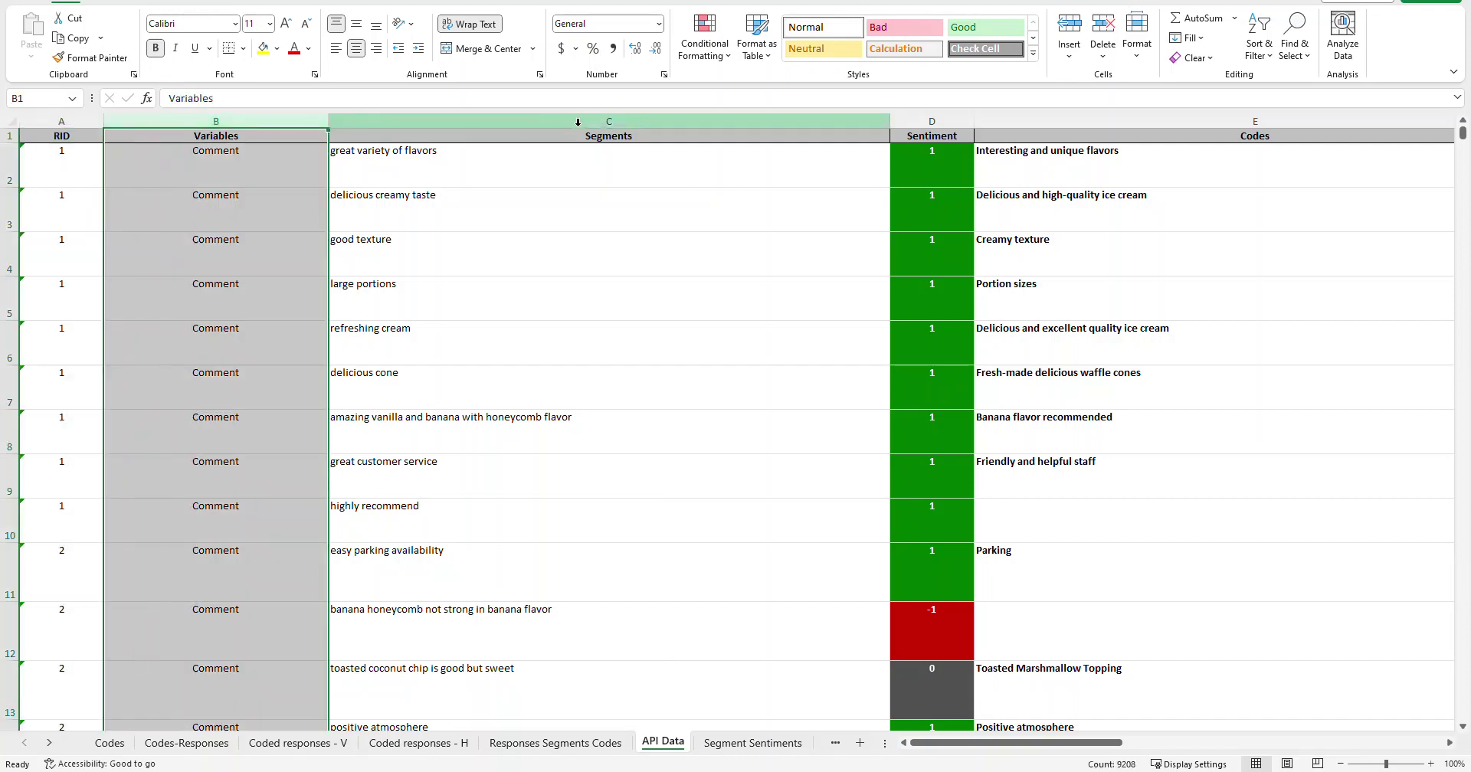
pyautogui.click(578, 122)
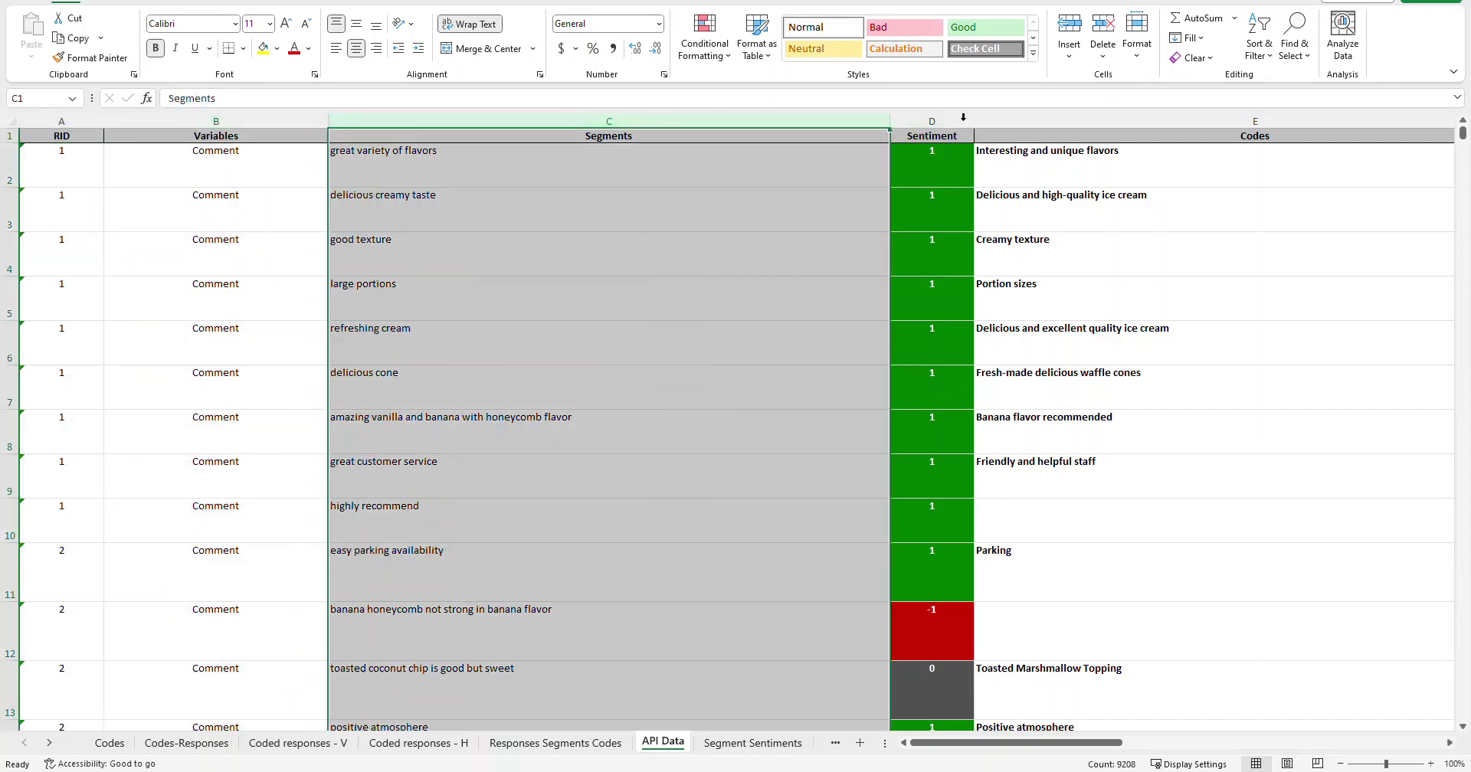
pyautogui.click(932, 122)
pyautogui.click(1080, 119)
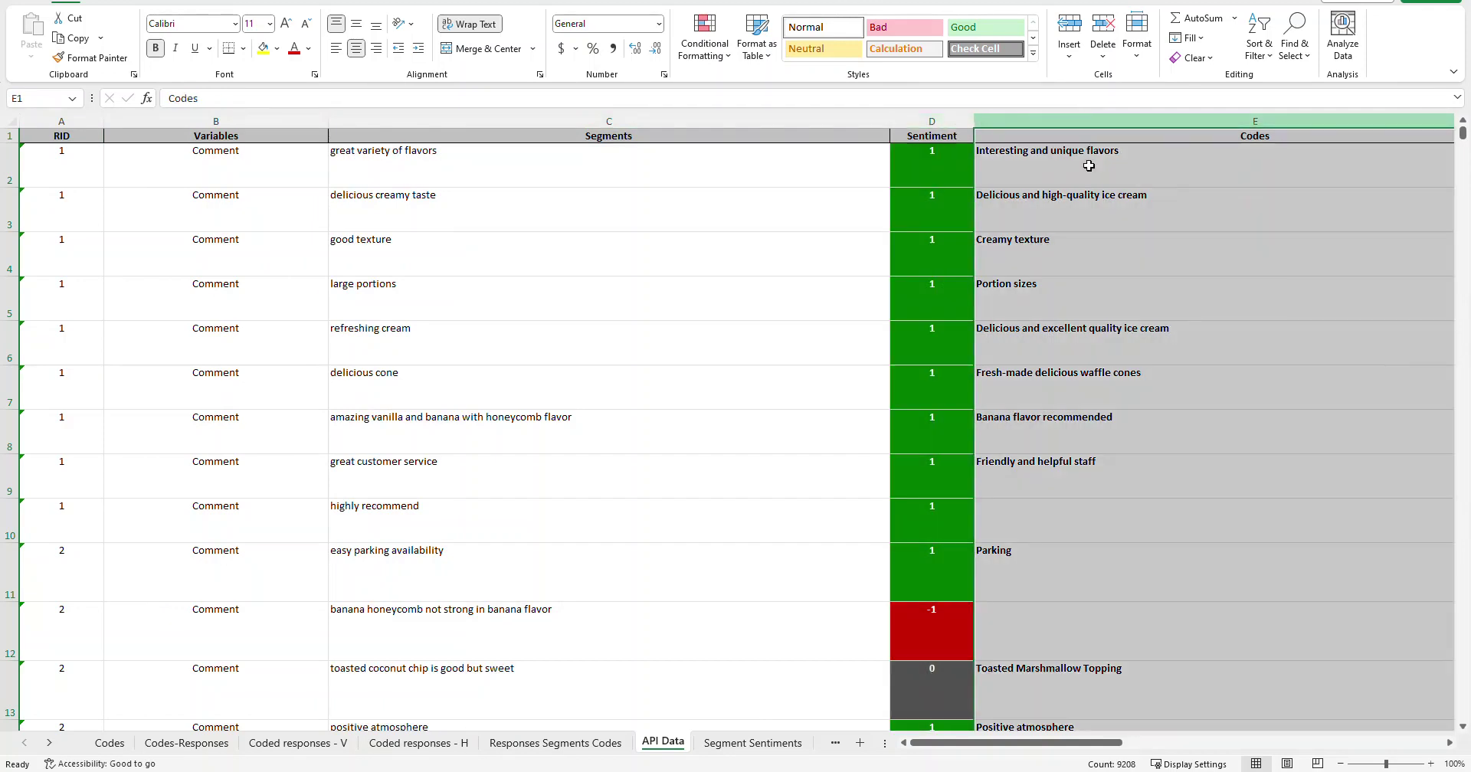
# - Switch from the exported workbook back to CX Inspector's code editing view and examine the segments contained in the Friendly and helpful staff code
pyautogui.moveTo(1072, 743)
pyautogui.mouseDown()
pyautogui.moveTo(1438, 739)
pyautogui.moveTo(1080, 743)
pyautogui.mouseUp()
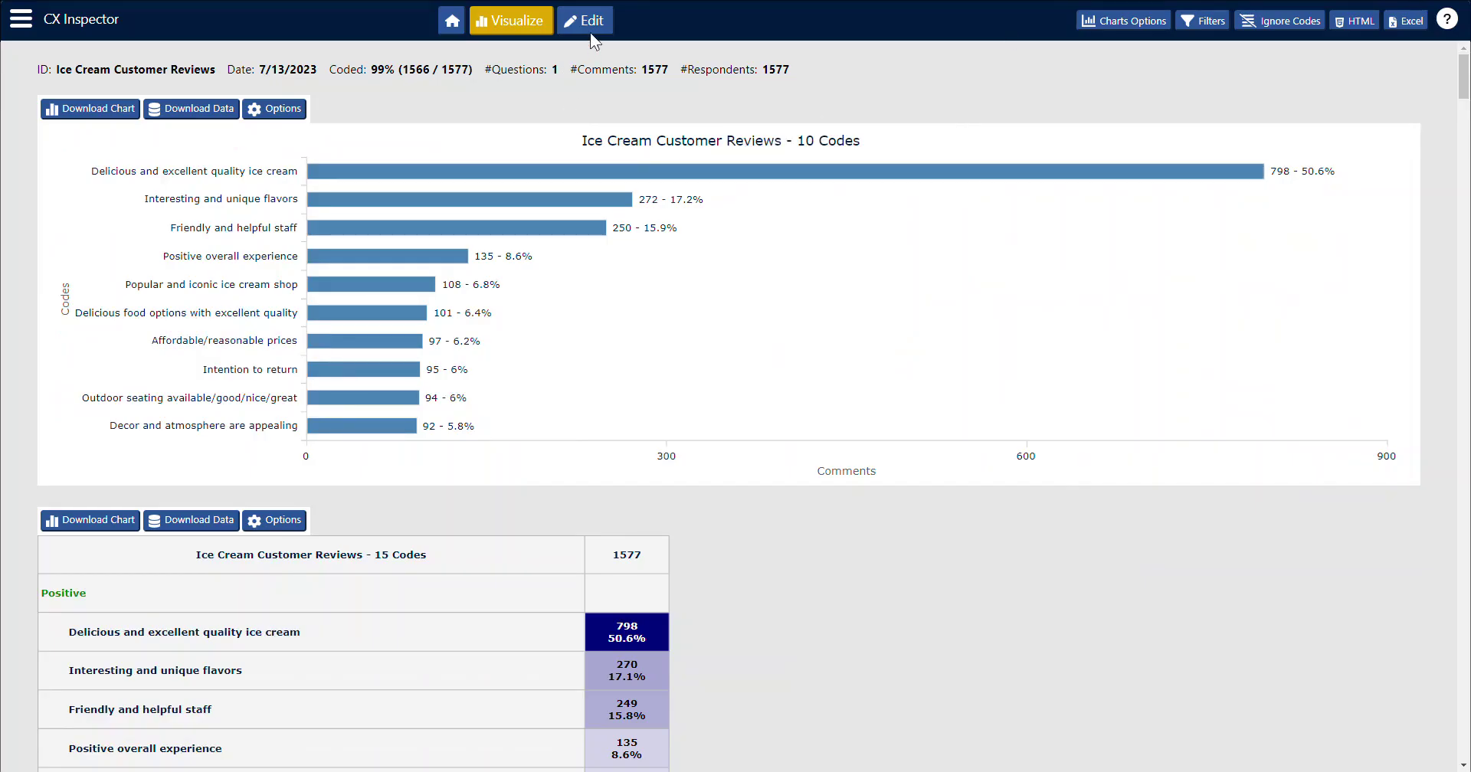
pyautogui.click(587, 26)
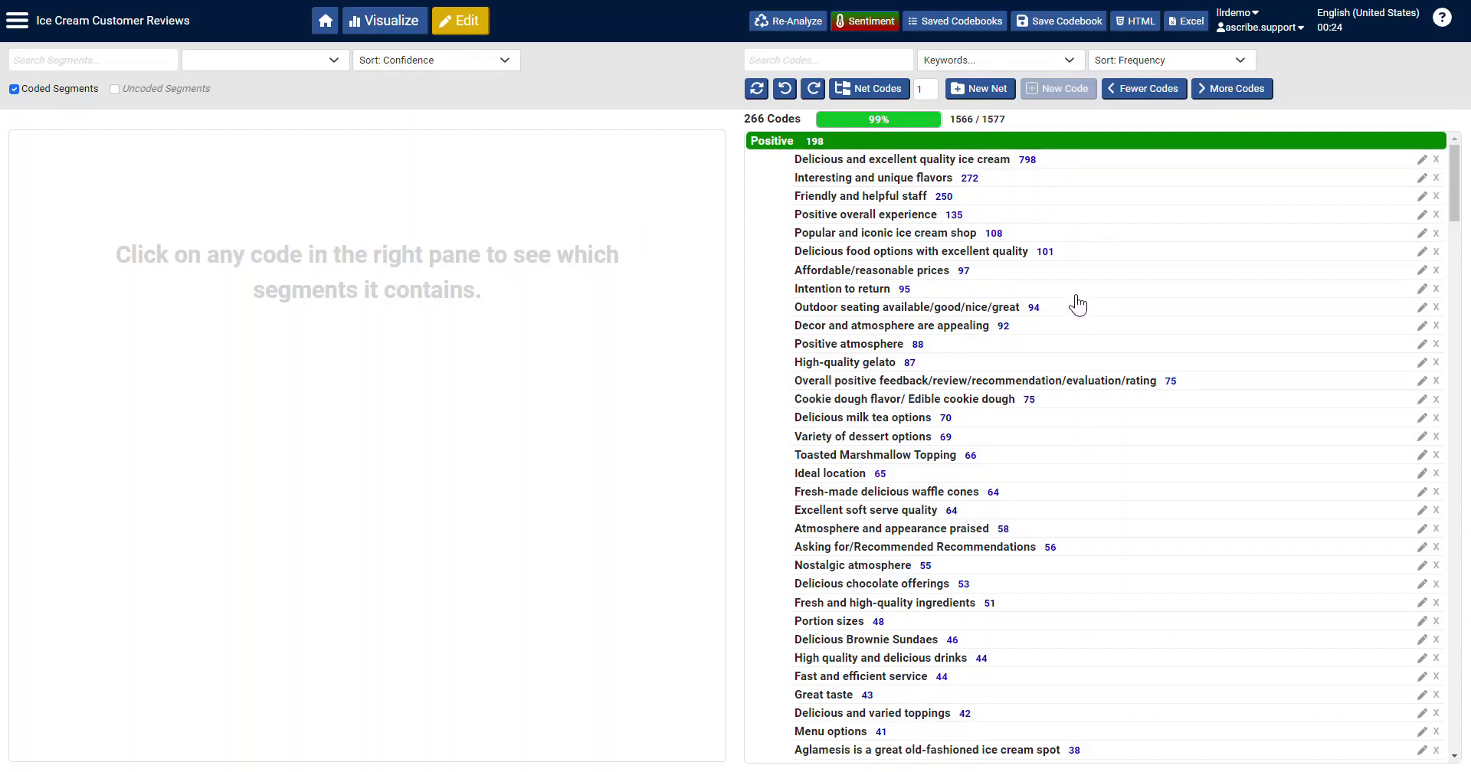
pyautogui.click(1078, 200)
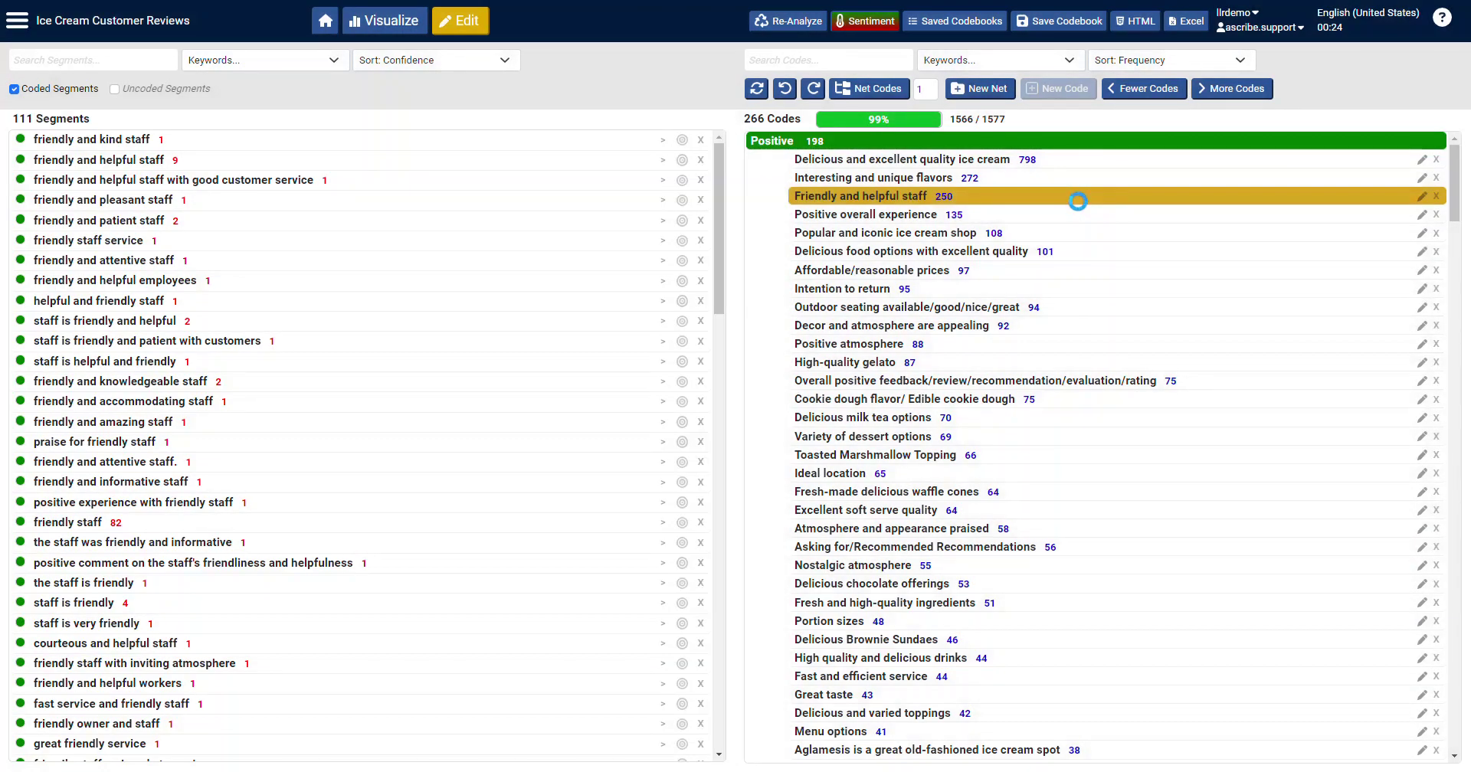
pyautogui.click(413, 502)
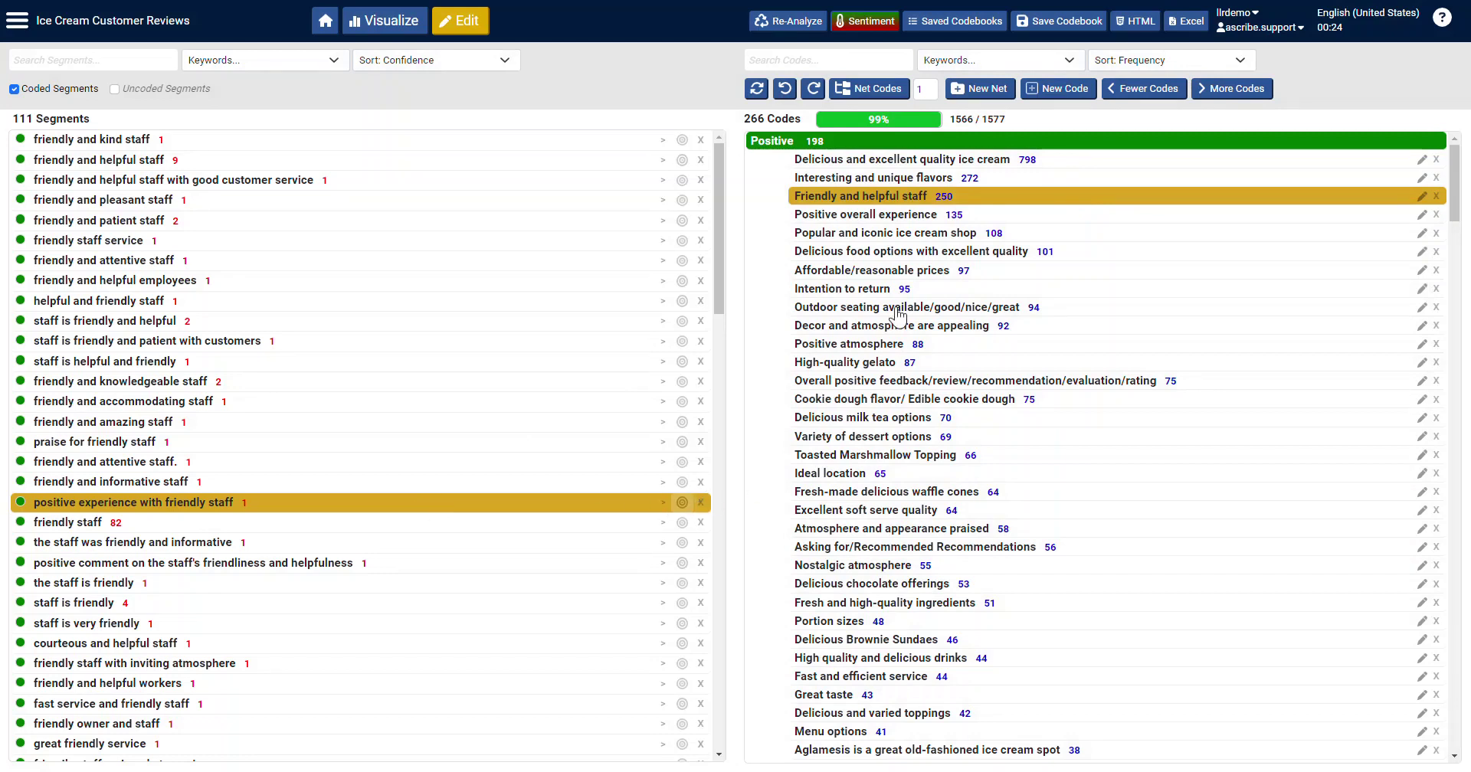
pyautogui.click(1073, 200)
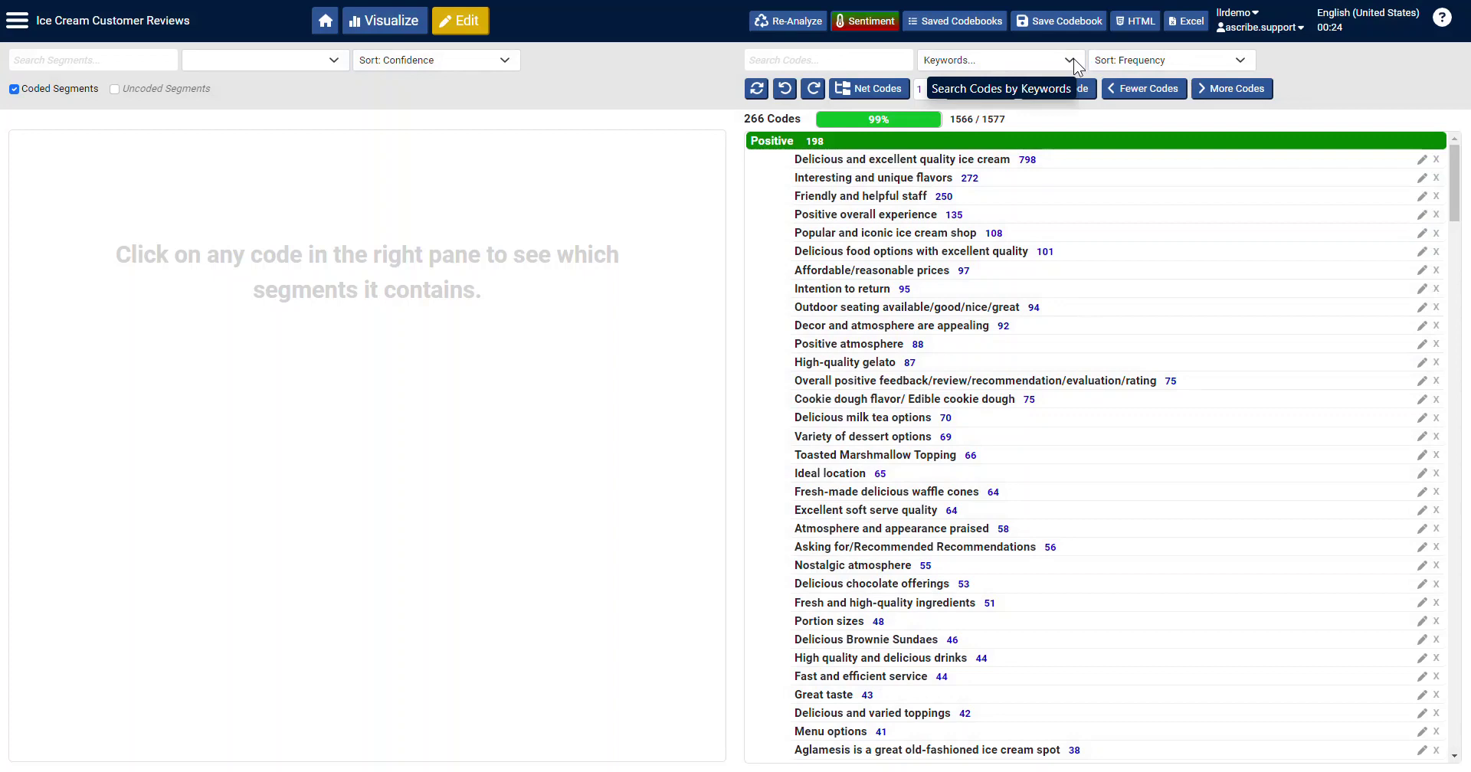
# - Filter the codes by the keyword chocolate and inspect the segments of Delicious chocolate shakes and Positive reviews of chocolate and chocolate chips
pyautogui.click(1074, 60)
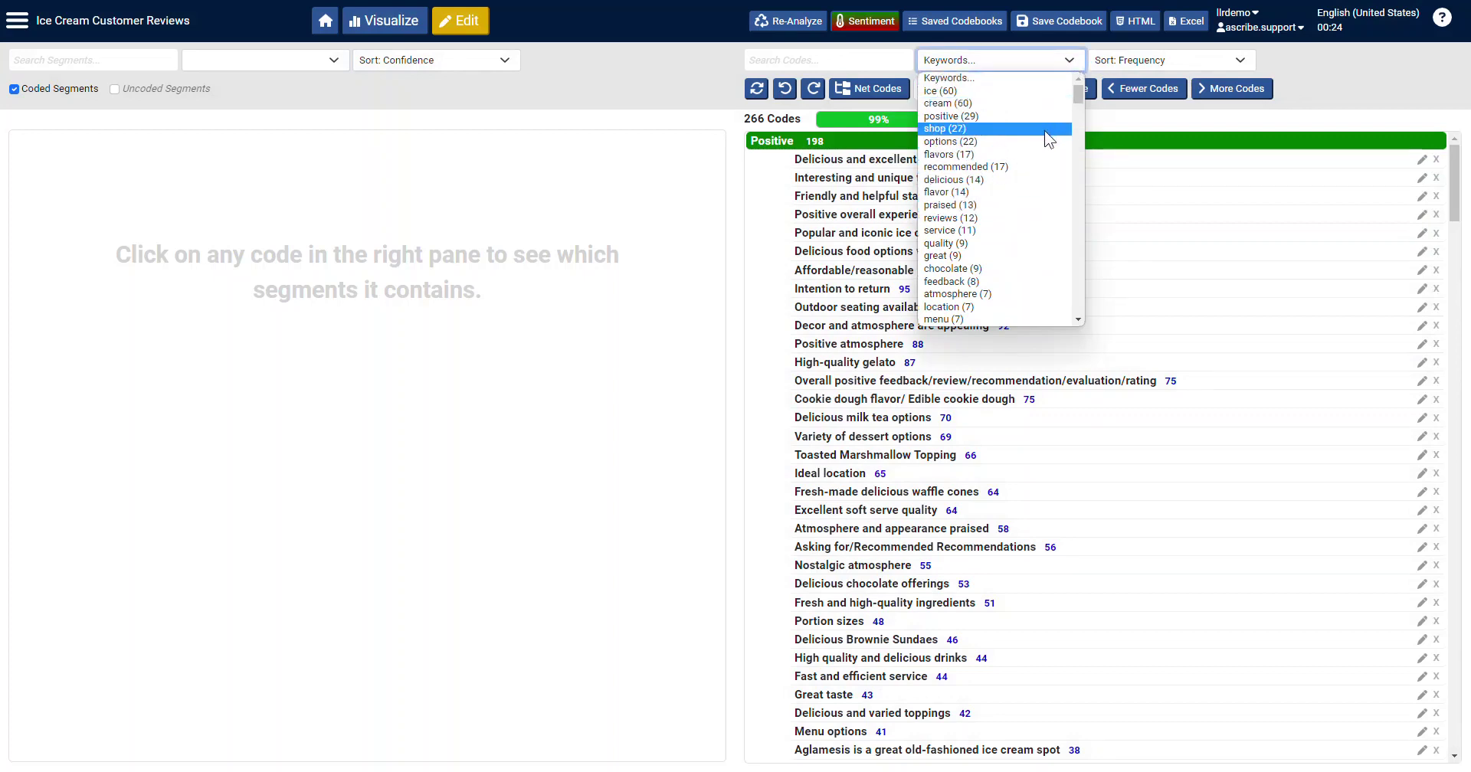
pyautogui.click(1022, 268)
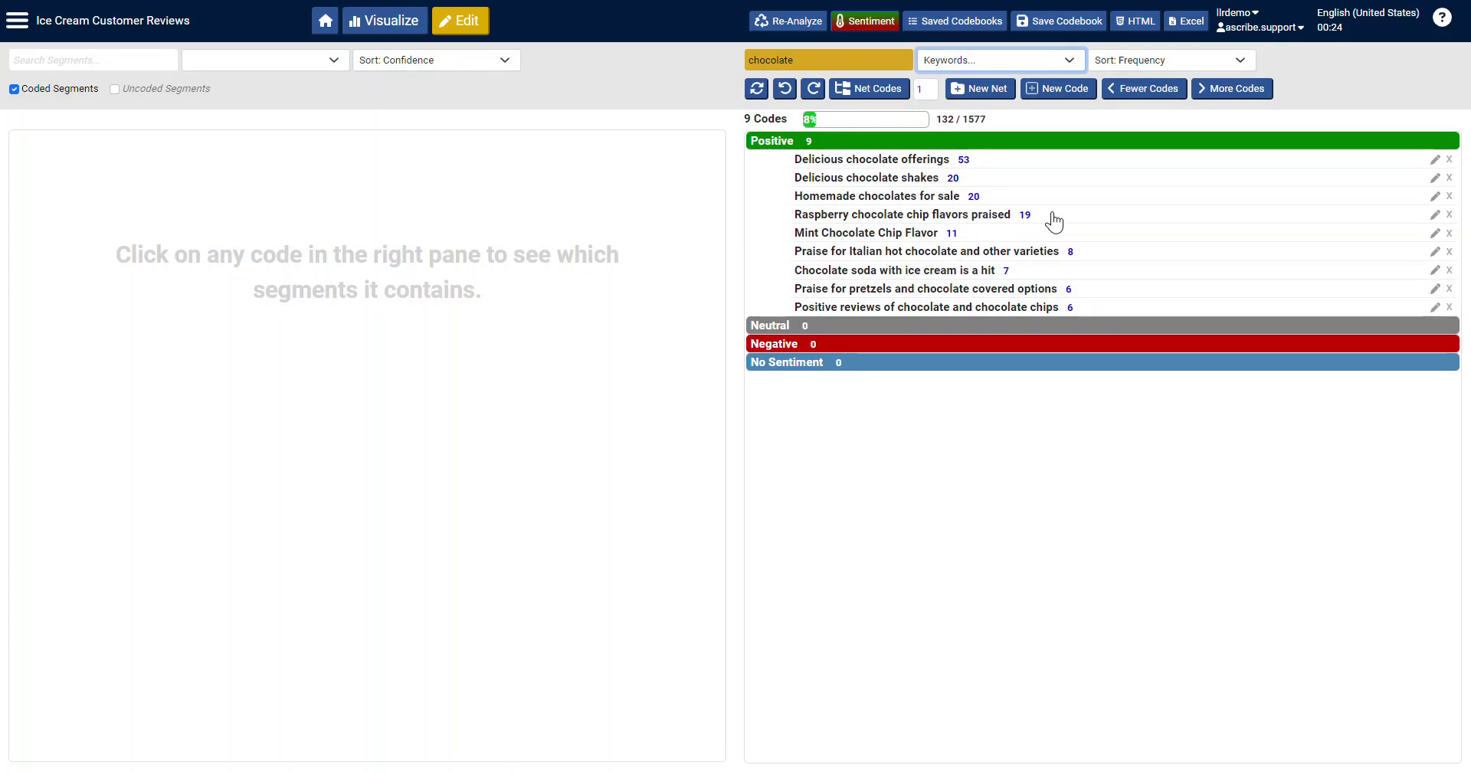
pyautogui.click(1032, 201)
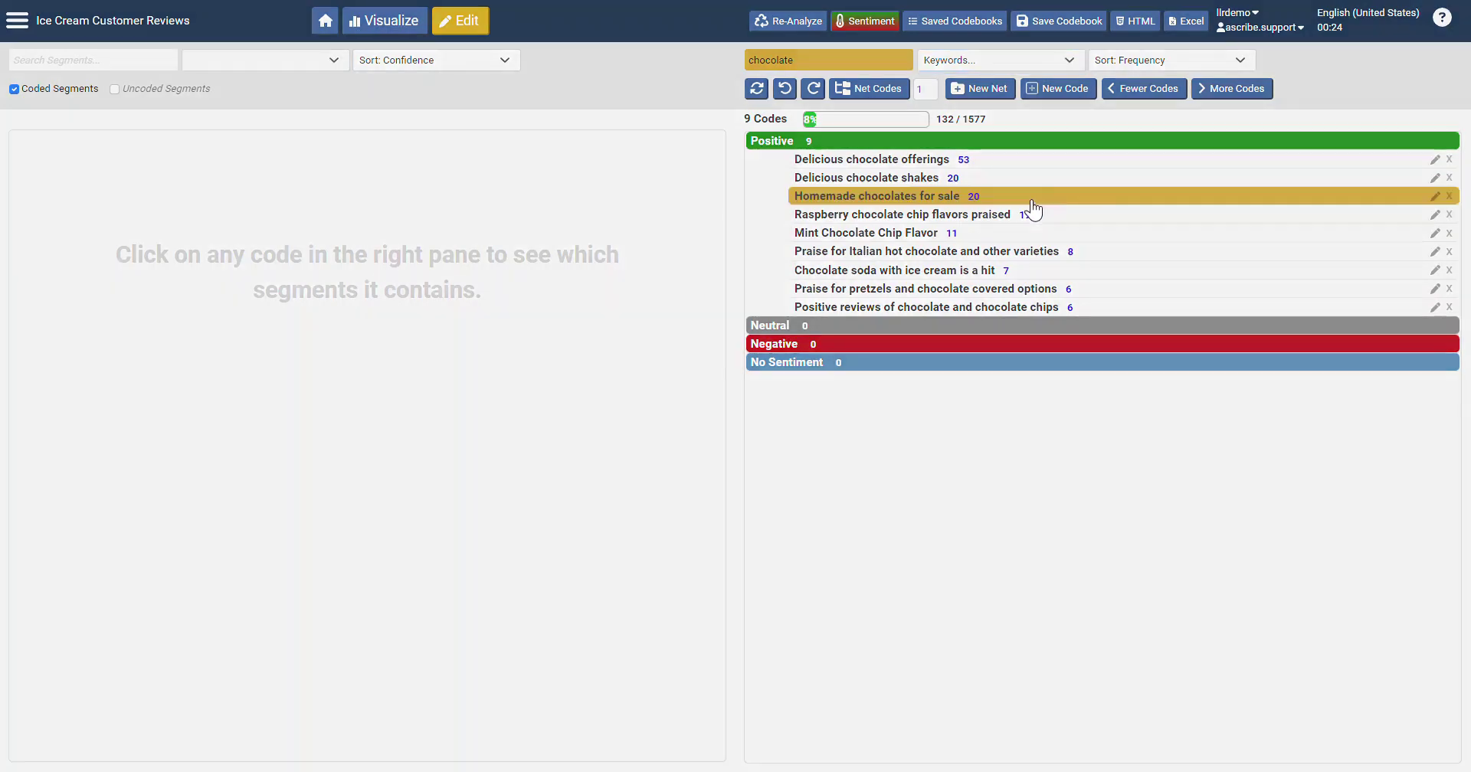
pyautogui.click(1024, 176)
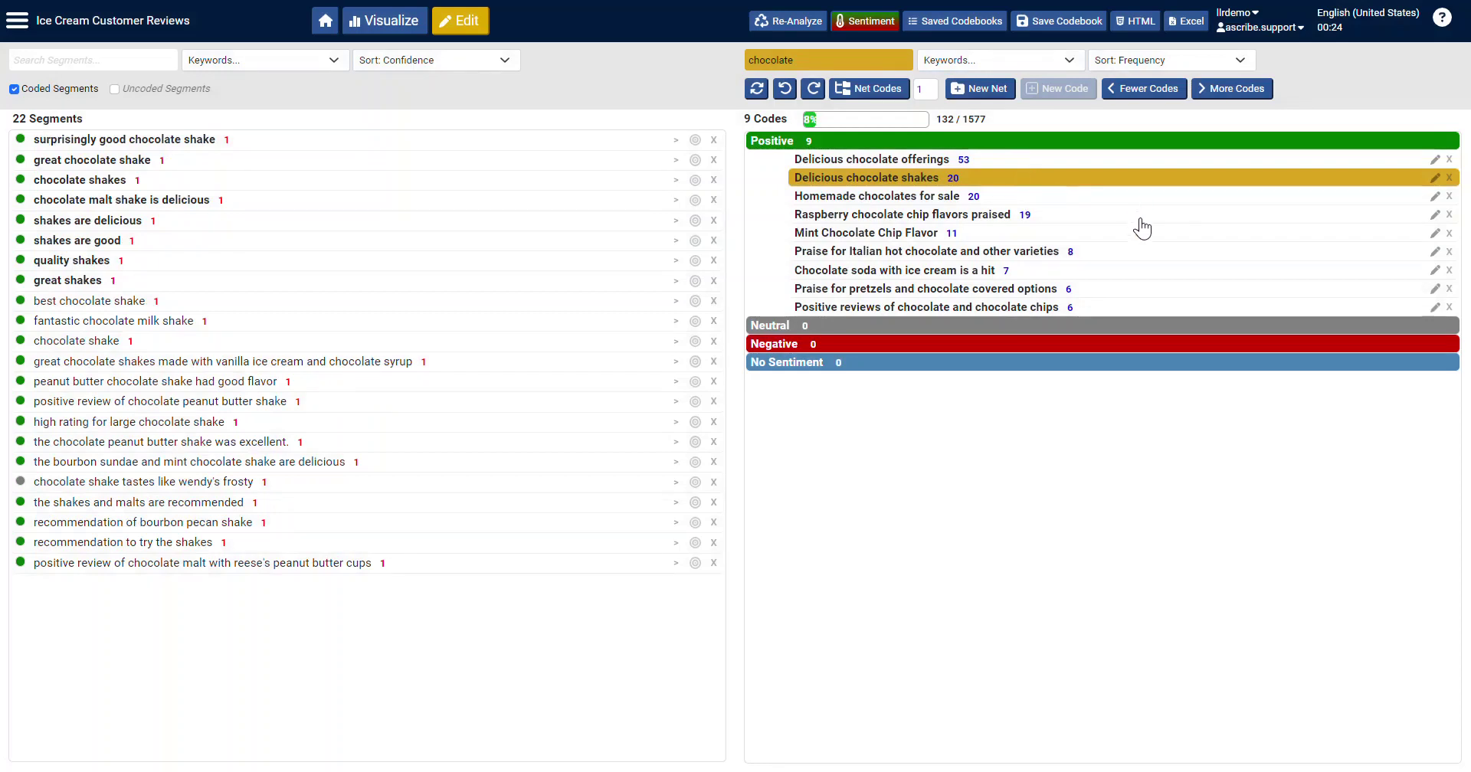
pyautogui.click(1124, 308)
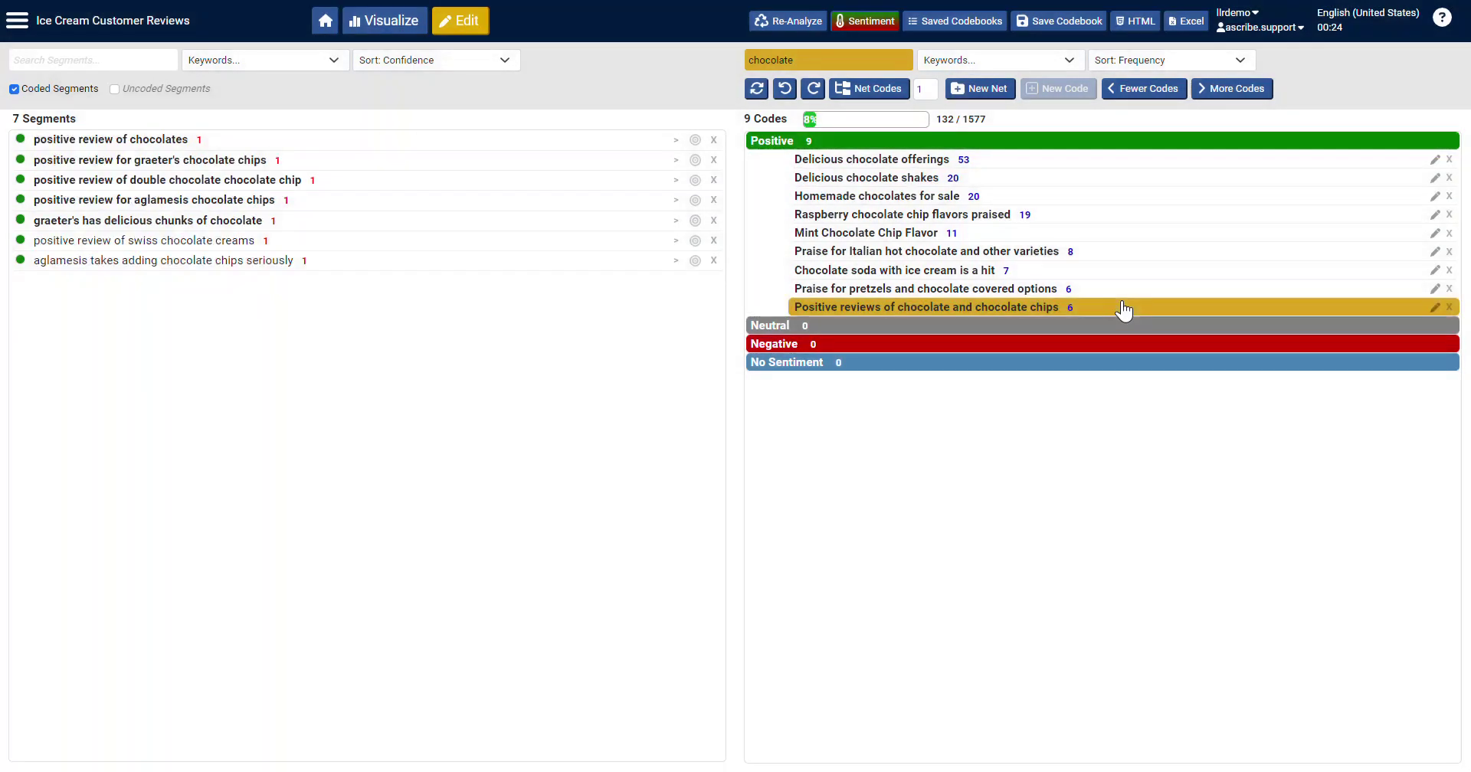
# - Merge the five codes from Delicious chocolate offerings to Mint Chocolate Chip Flavor into Positive reviews of chocolate and chocolate chips
pyautogui.click(1090, 166)
pyautogui.moveTo(1060, 170); pyautogui.dragTo(1057, 312)
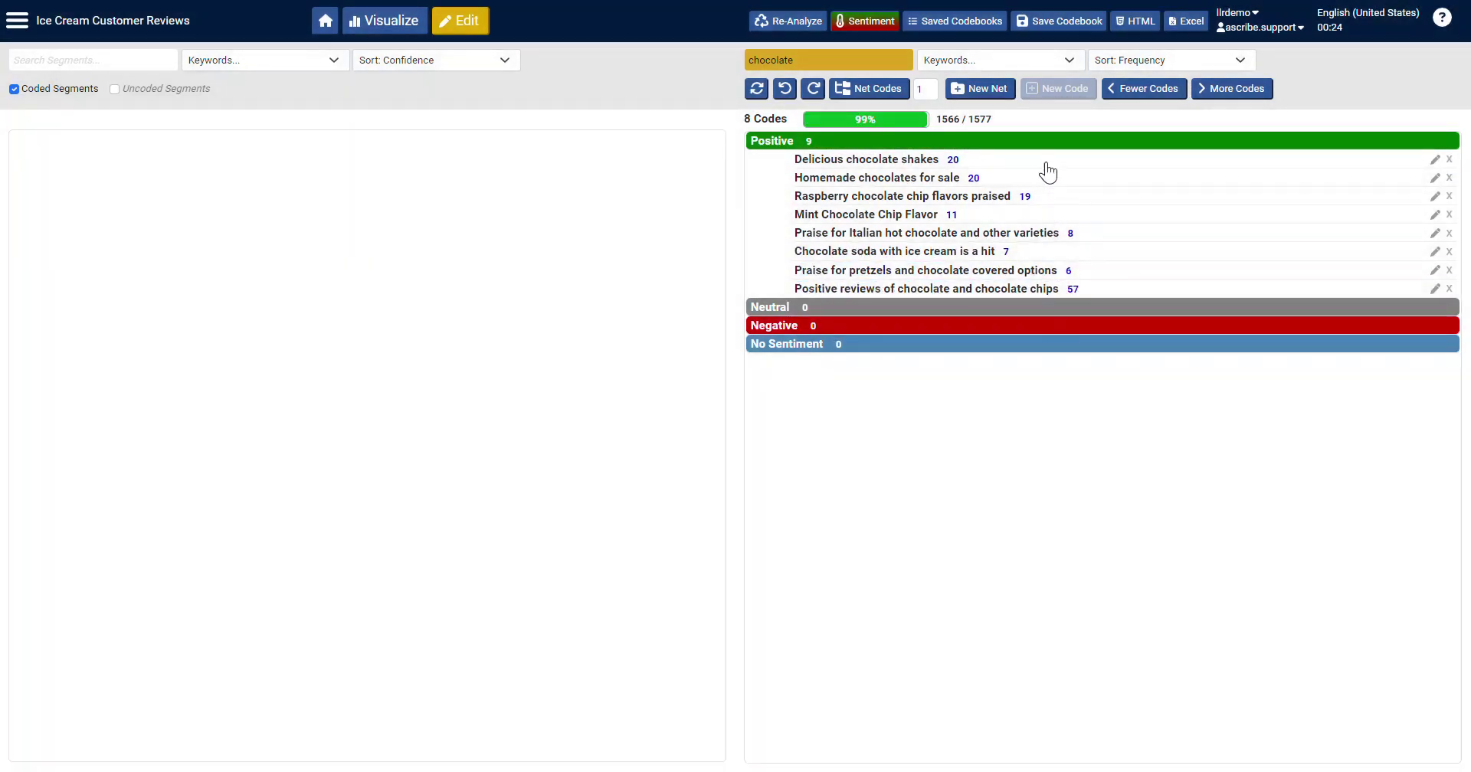
pyautogui.click(1033, 160)
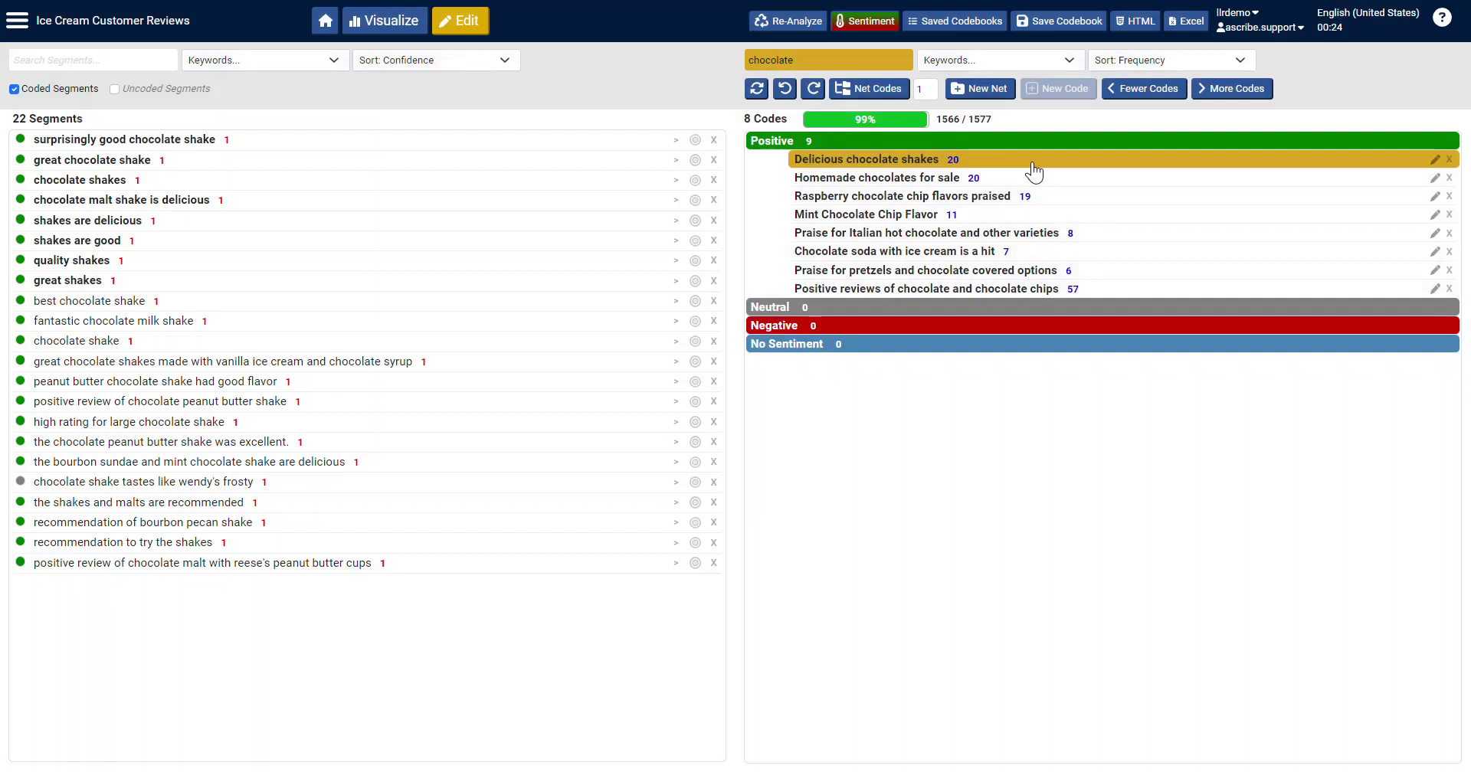
pyautogui.keyDown('shift'); pyautogui.click(1046, 214); pyautogui.keyUp('shift')
pyautogui.moveTo(1046, 170); pyautogui.dragTo(1041, 296)
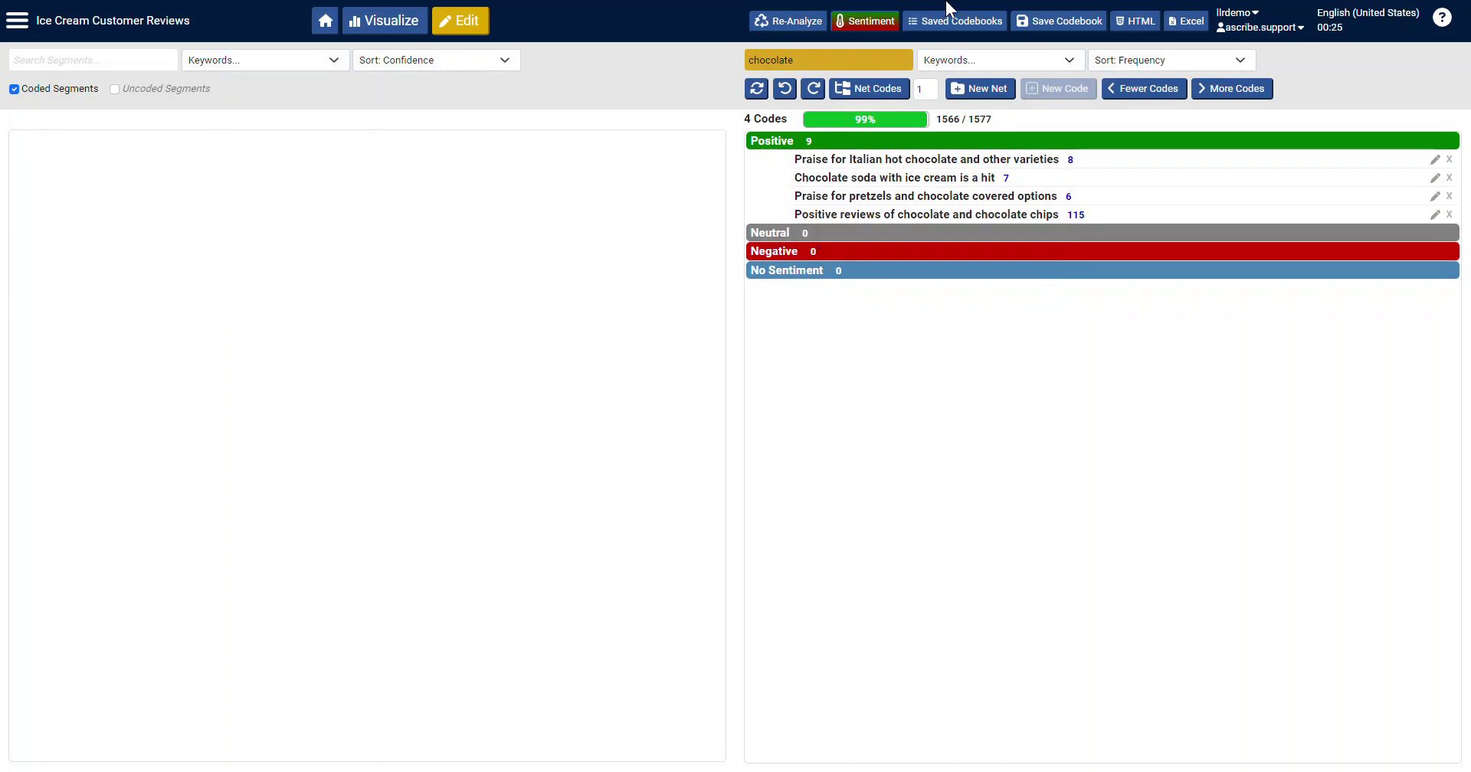
# - Clear the chocolate filter from the code list and return to the visualizations with the merged codes
pyautogui.click(905, 59)
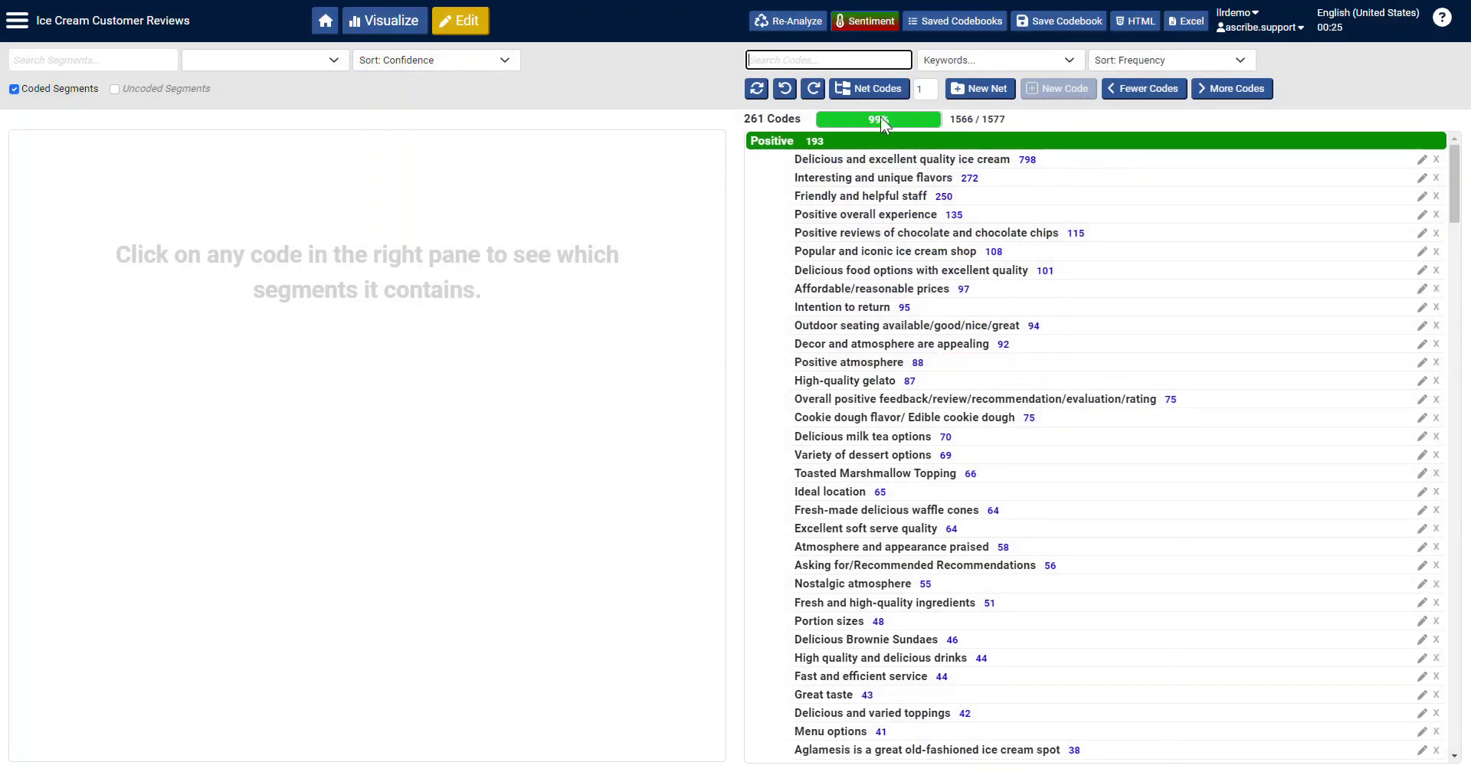
pyautogui.click(388, 30)
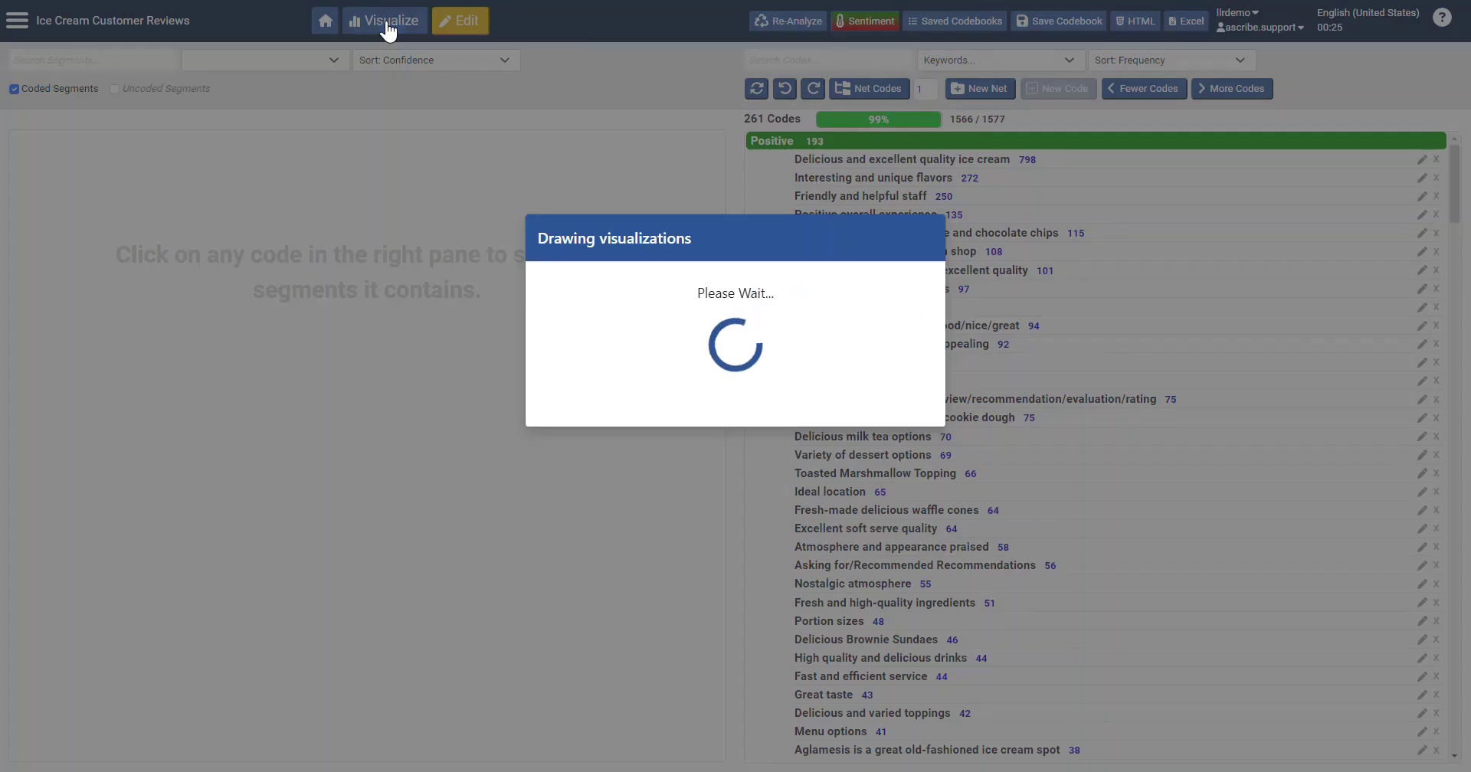